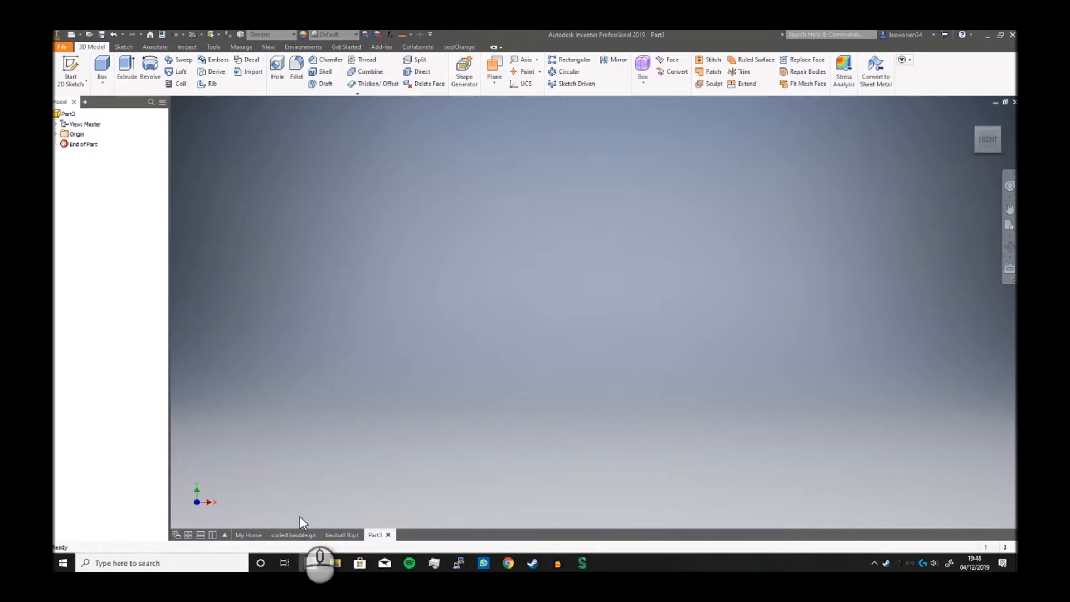
Step: Examine the finished solid bauble and the coiled bauble example parts from several angles
click(341, 535)
mouse_move(1001, 145)
mouse_down()
mouse_move(731, 143)
mouse_move(454, 170)
mouse_move(863, 275)
mouse_up()
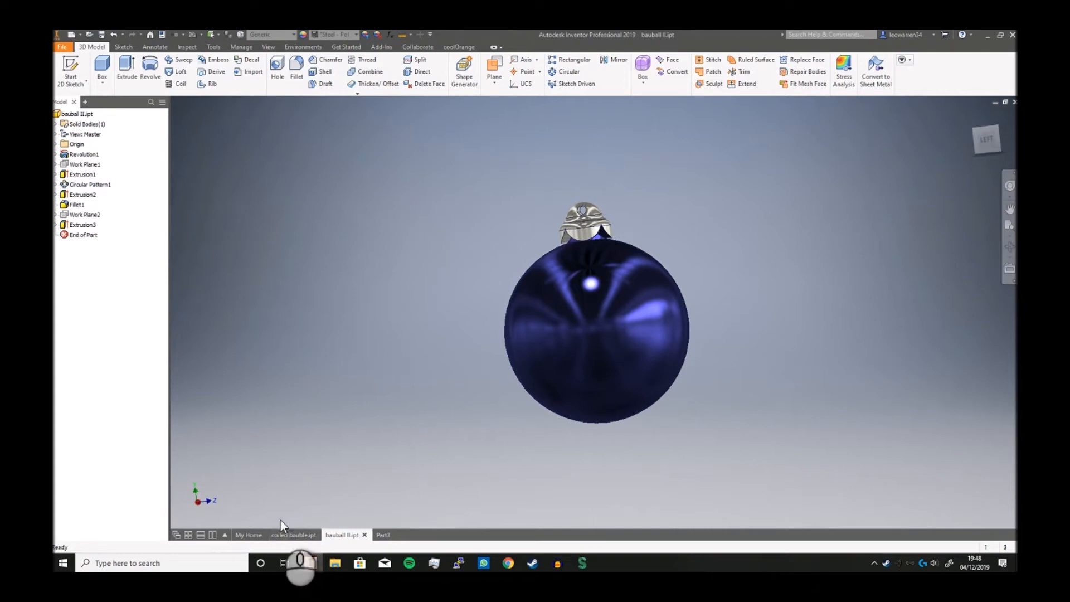
click(300, 535)
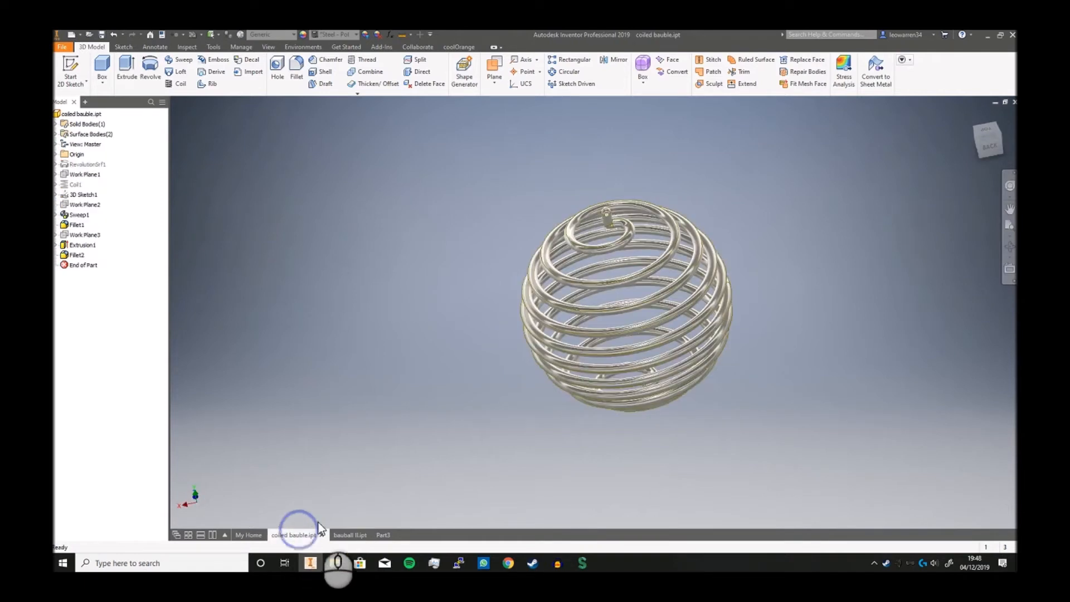
click(990, 148)
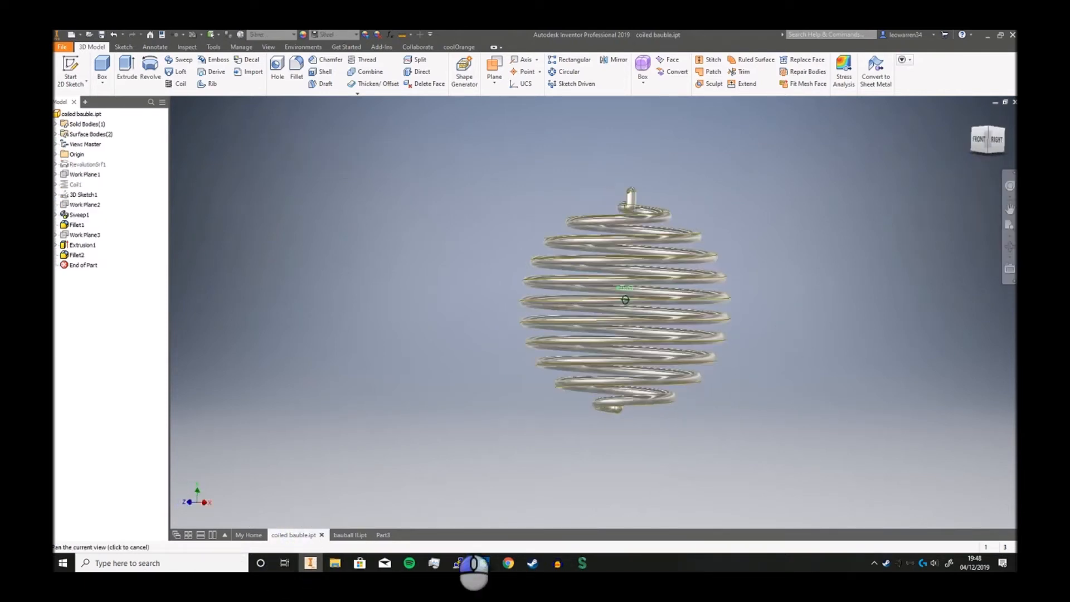
drag(329, 155, 809, 188)
drag(789, 139, 979, 163)
click(983, 142)
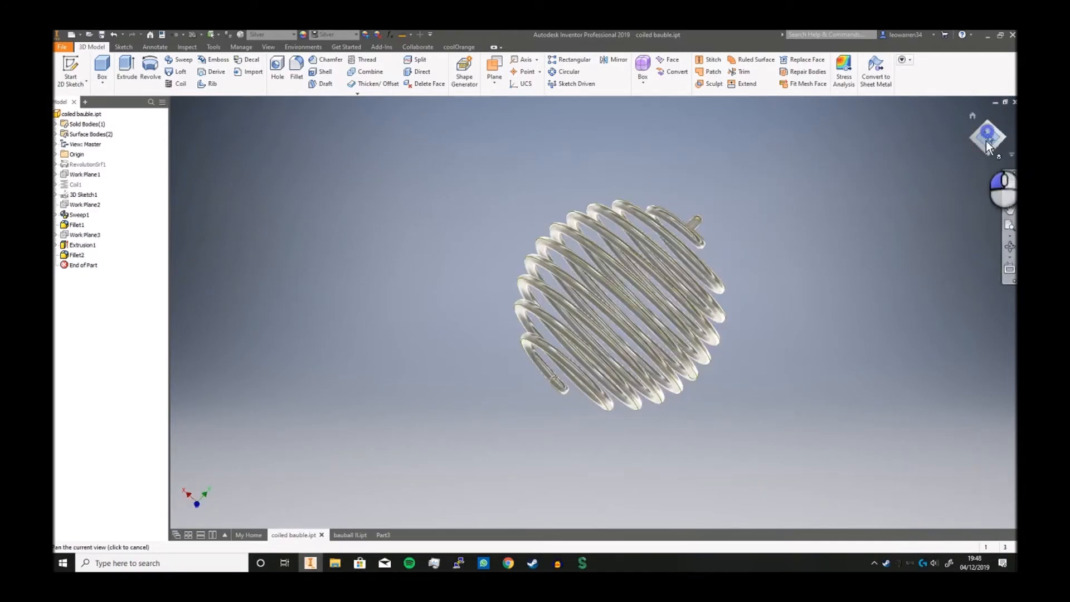
Step: In the empty Part3, start a sketch on the YZ plane and draw a 100 mm vertical line up from the origin
click(383, 535)
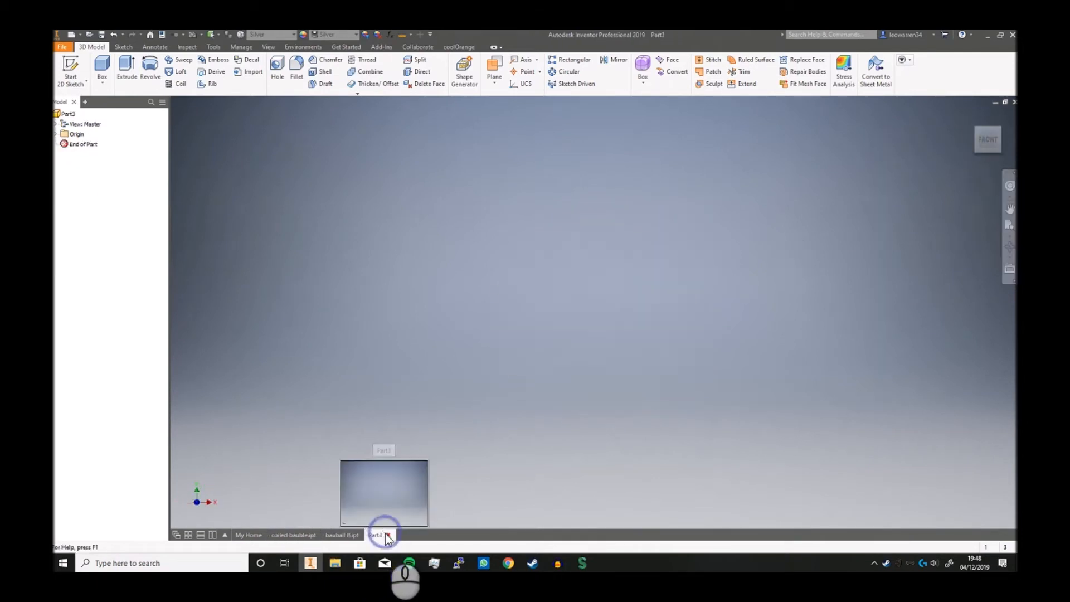
click(73, 65)
click(524, 274)
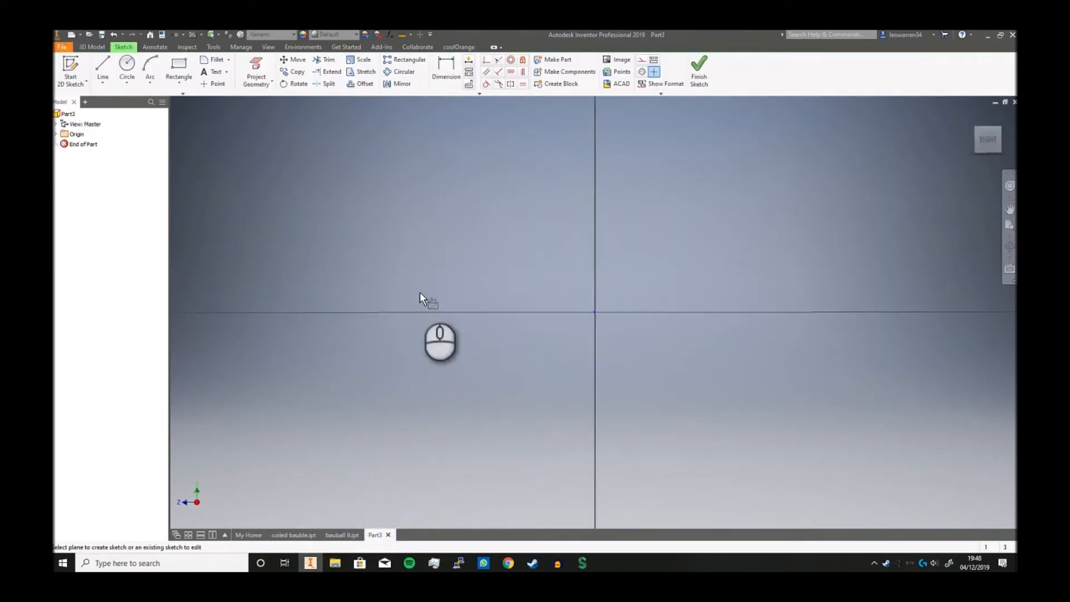
click(102, 71)
click(596, 311)
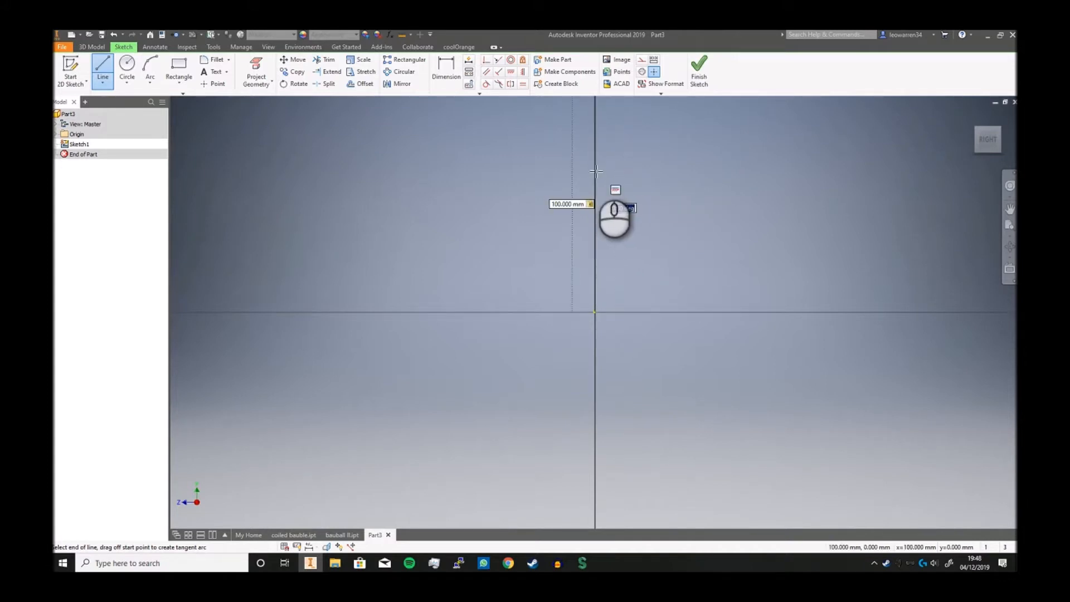
right_click(701, 218)
click(739, 218)
middle_drag(728, 211, 652, 418)
scroll(653, 417, up, 8)
Step: Draw a 50 mm horizontal line outward from the midpoint of the vertical line
click(107, 64)
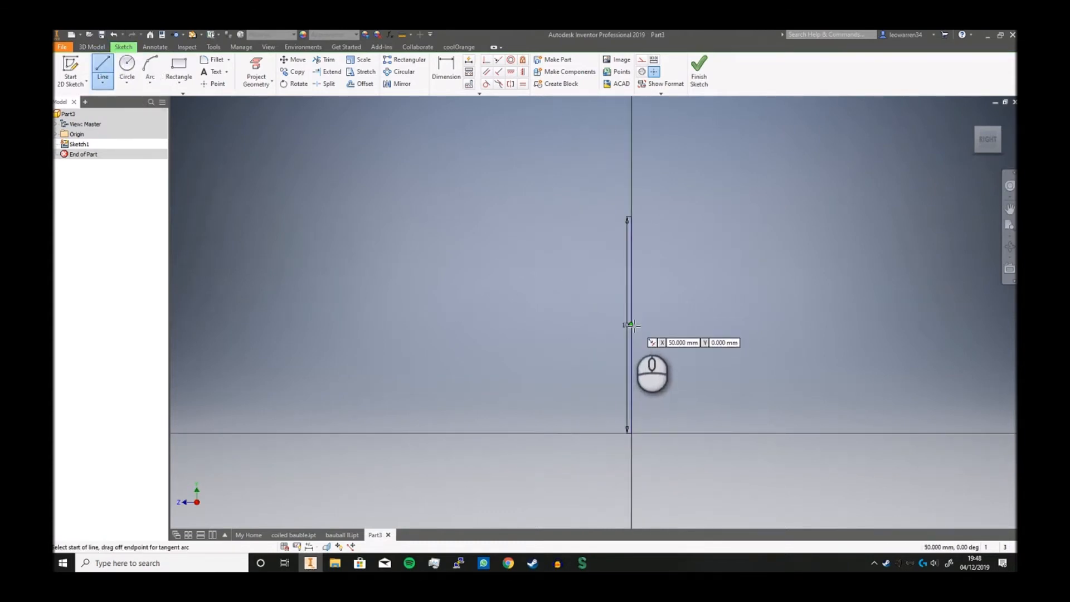
click(632, 325)
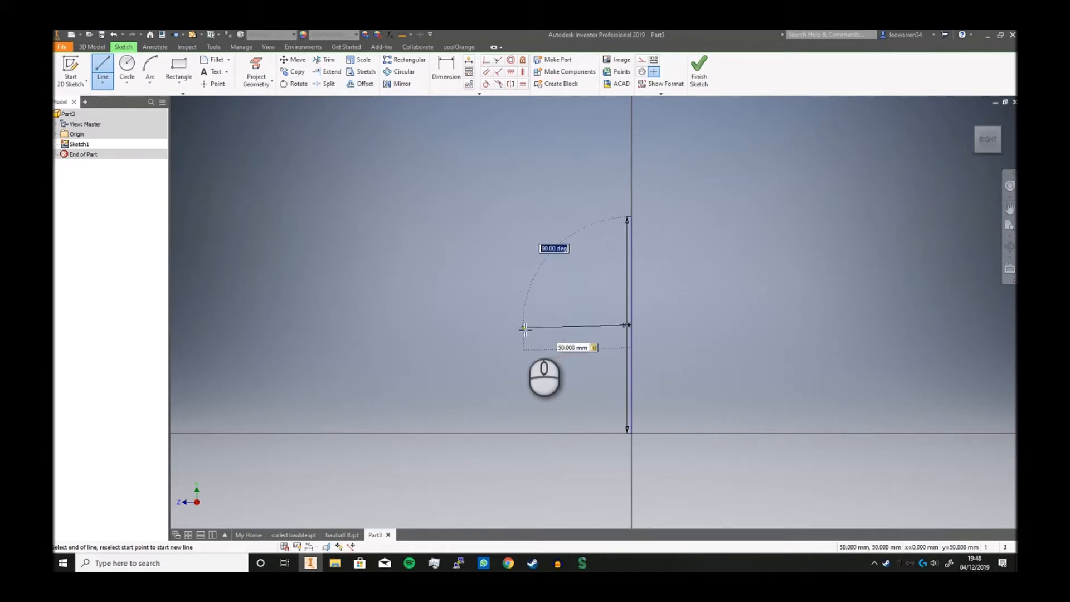
click(523, 326)
right_click(507, 278)
click(483, 273)
Step: Draw a three-point arc between the vertical line's endpoints, passing through the outer end of the horizontal line
click(149, 70)
click(628, 219)
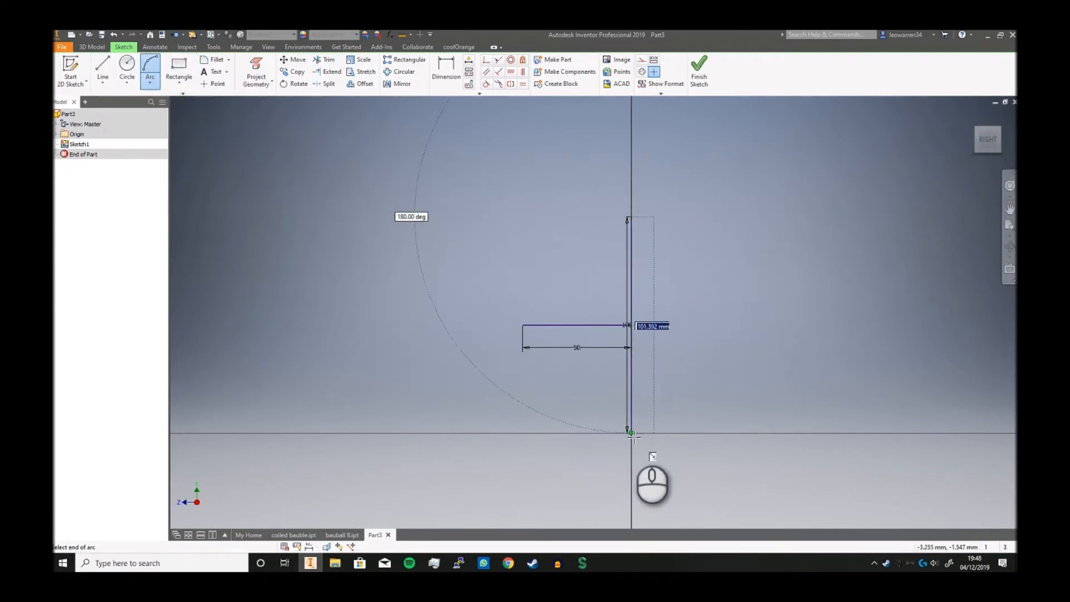
click(628, 429)
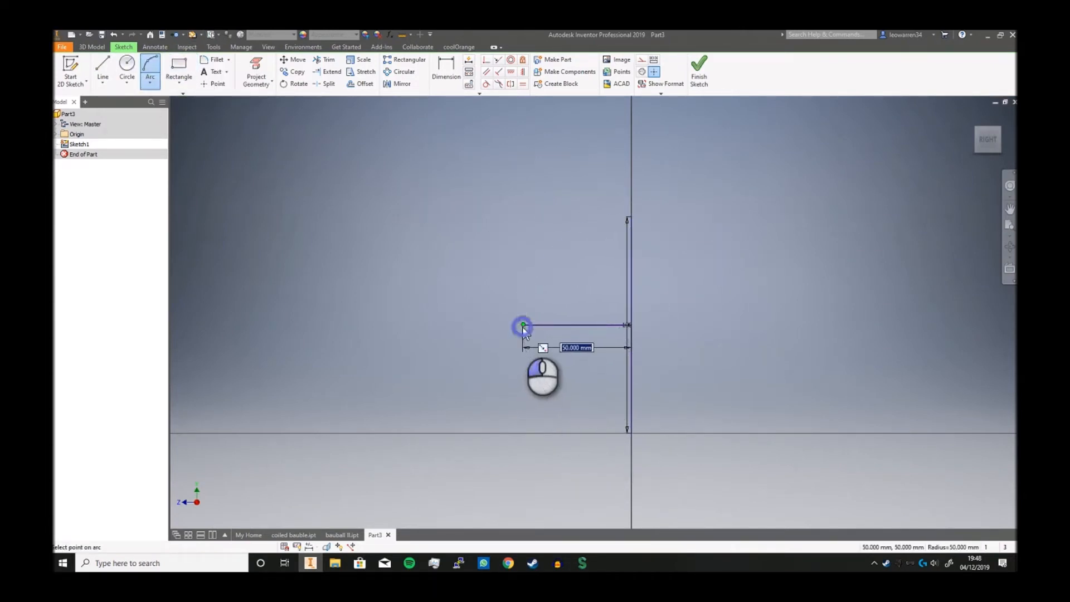
click(523, 326)
right_click(473, 222)
click(511, 218)
Step: Convert the horizontal line to construction and the vertical line to a centerline, and finish the sketch
click(593, 324)
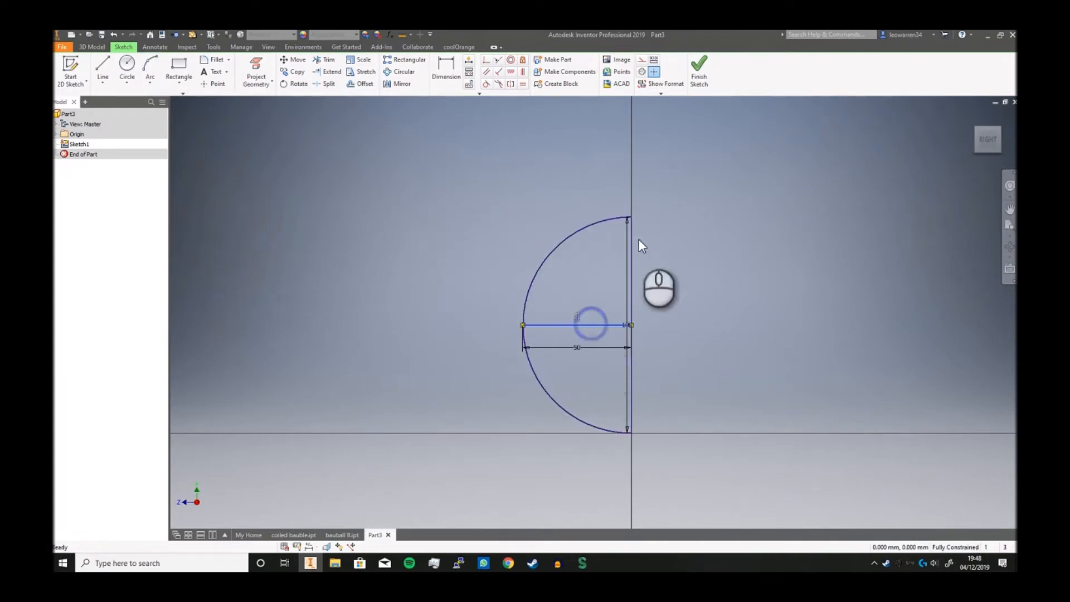
click(639, 61)
click(698, 231)
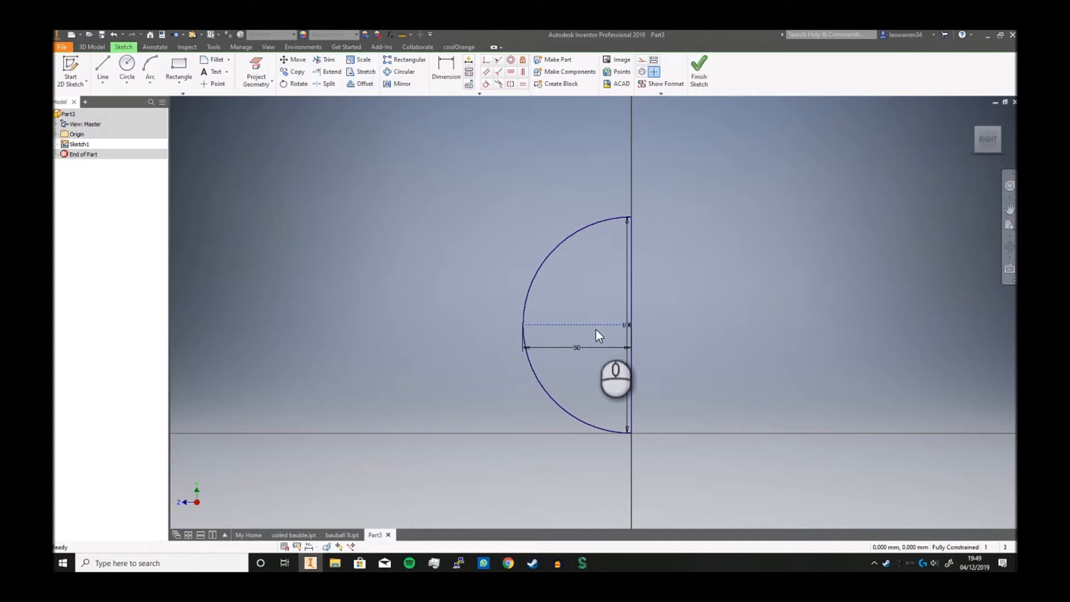
click(643, 73)
click(634, 269)
click(643, 71)
click(699, 76)
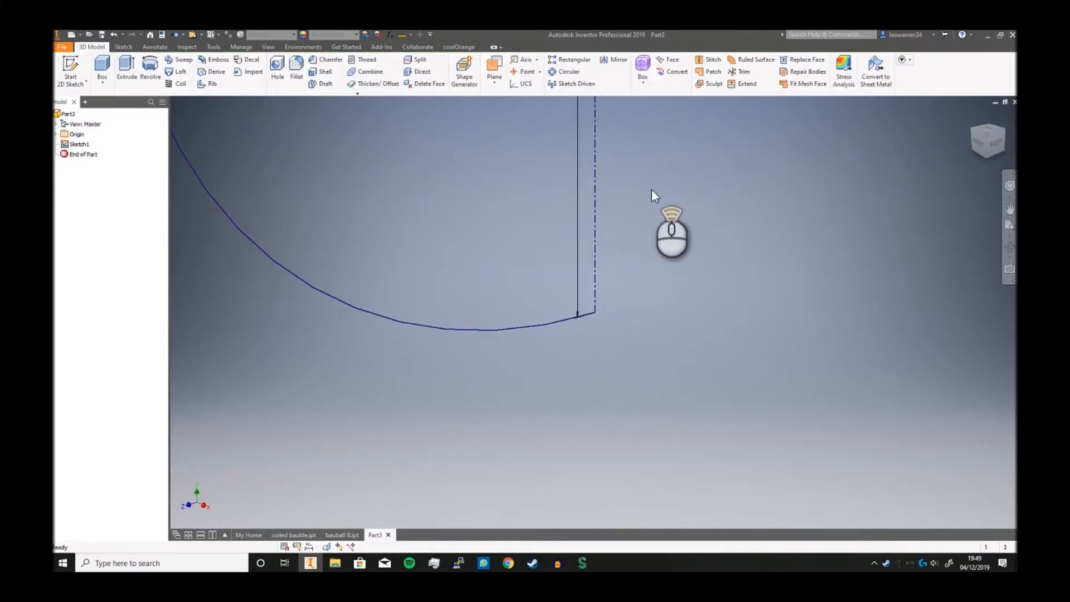
Step: Revolve the half-circle profile fully around the centerline with surface output to make a sphere
click(157, 79)
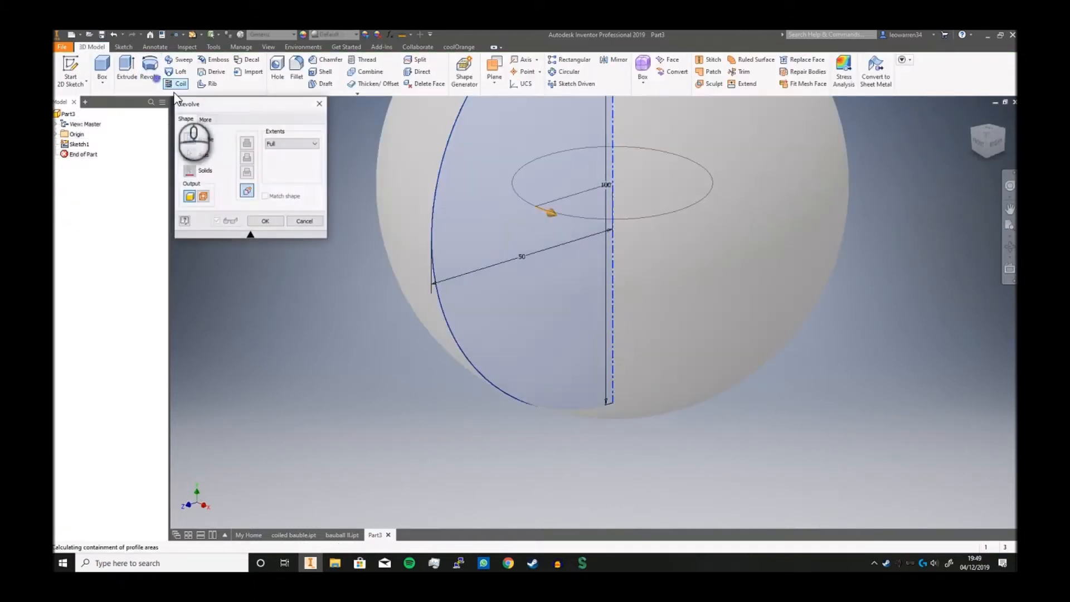
scroll(828, 265, up, 6)
middle_drag(828, 263, 641, 287)
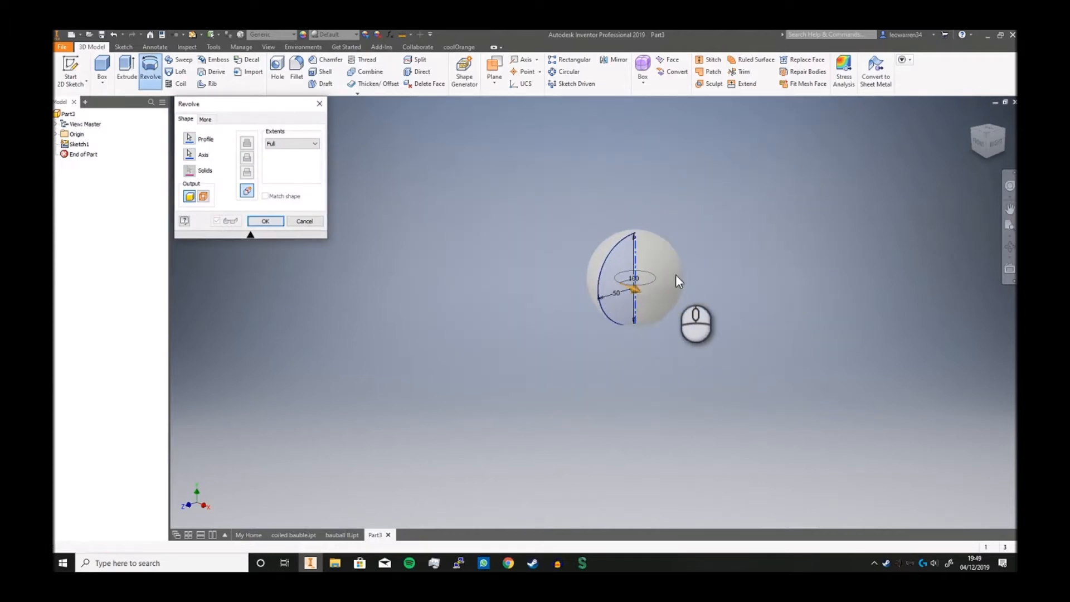
scroll(641, 287, down, 3)
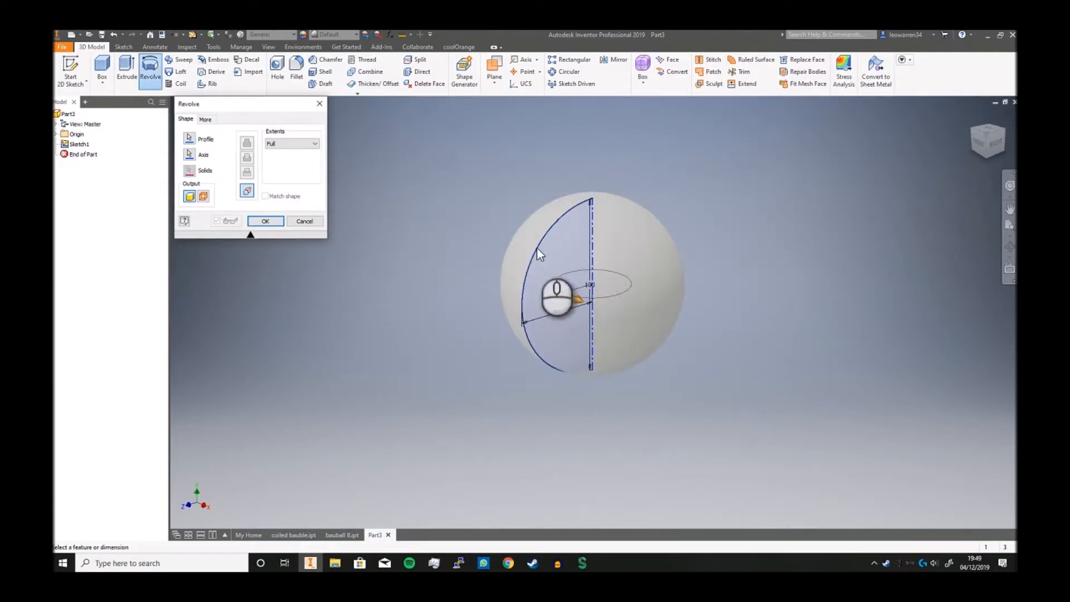
click(203, 197)
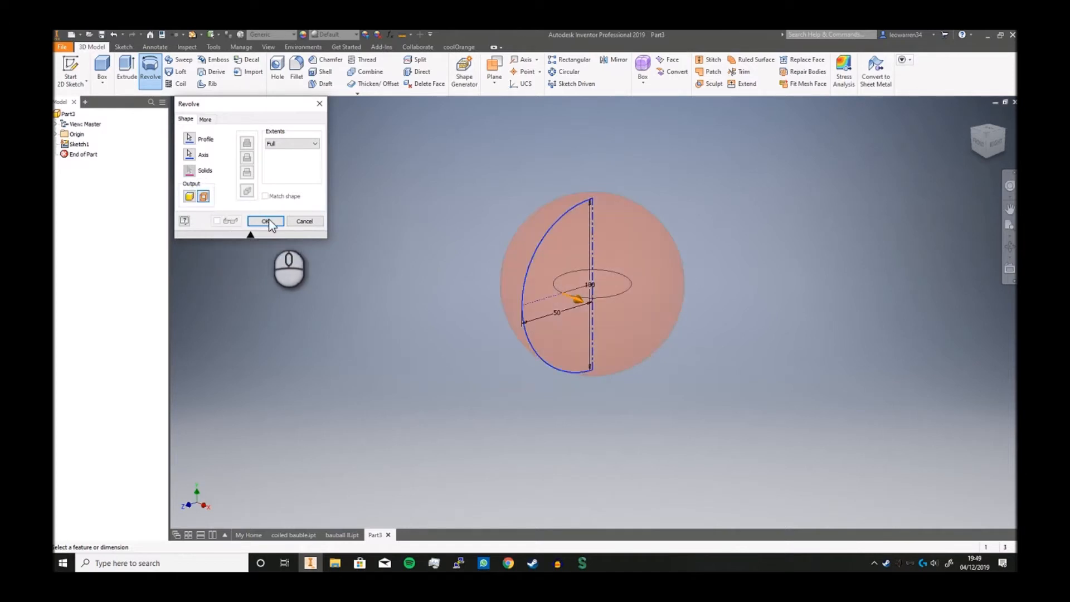
click(260, 222)
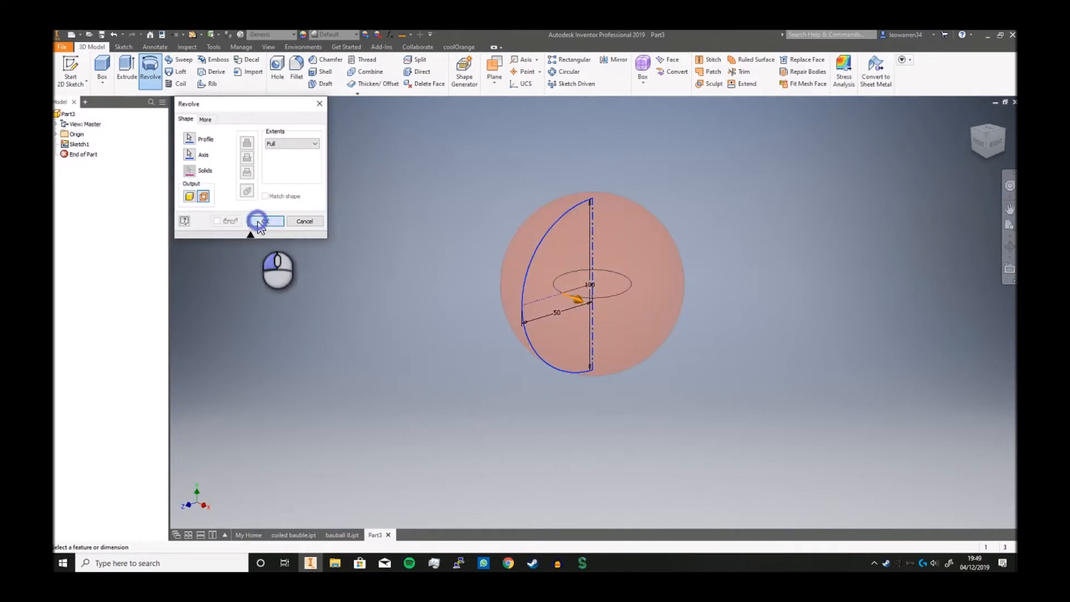
Step: Make the origin XZ plane visible beneath the sphere
click(994, 151)
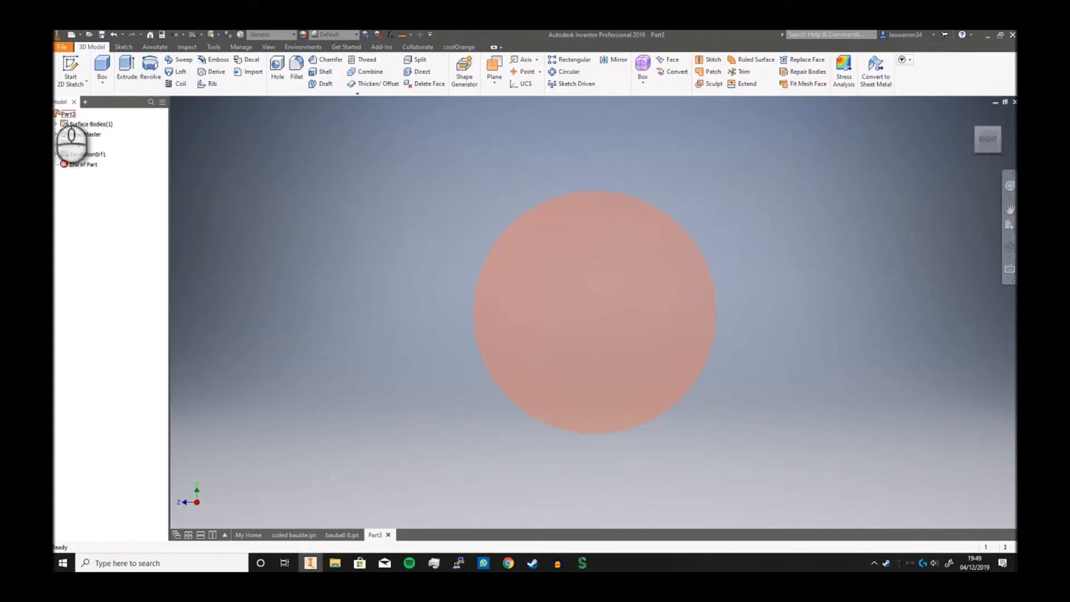
click(56, 144)
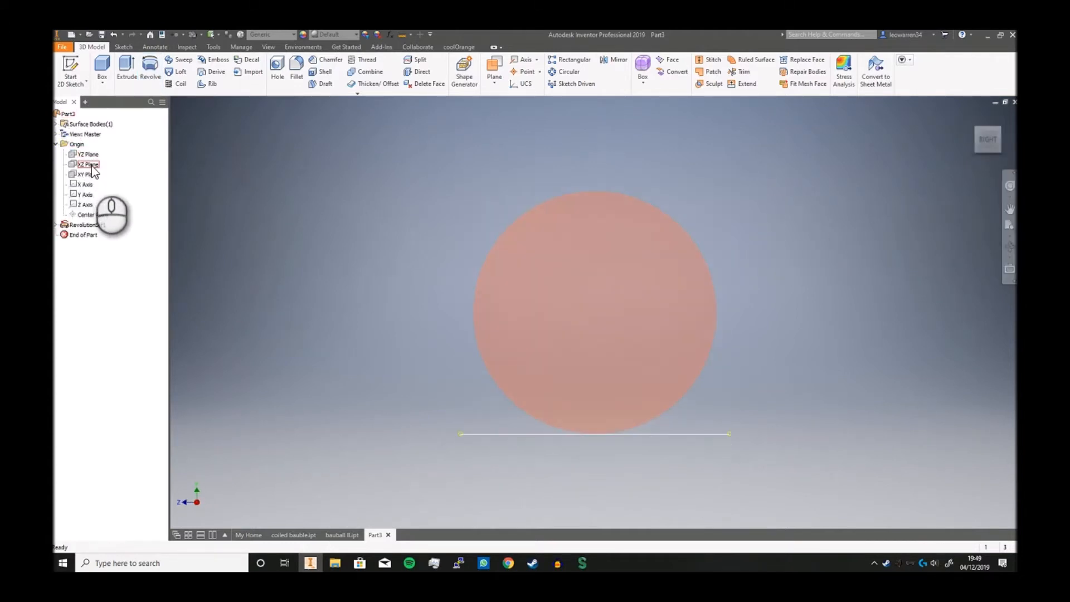
right_click(89, 164)
click(122, 228)
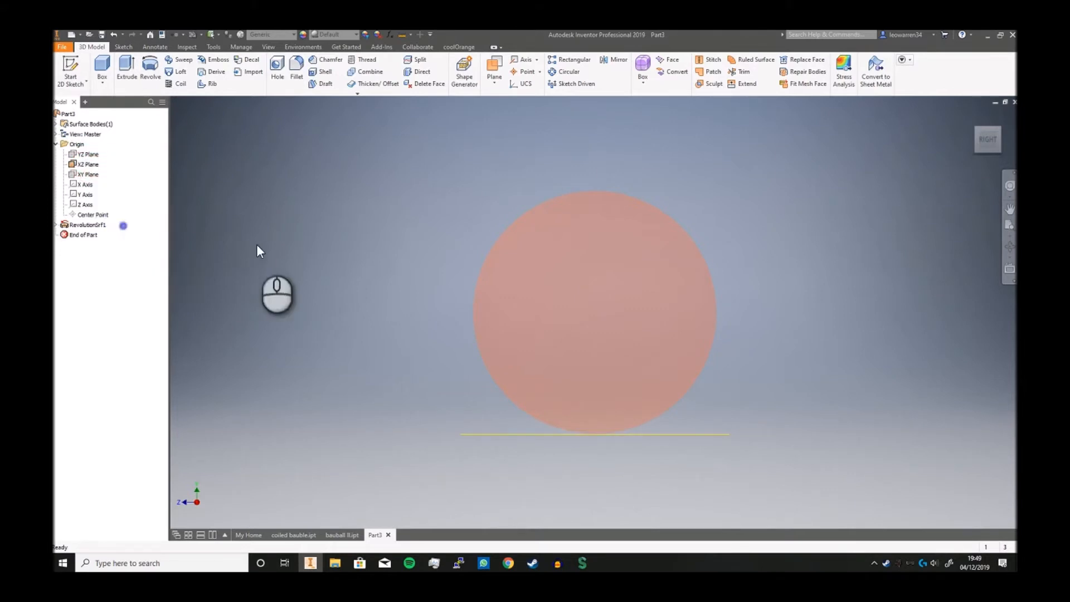
Step: Sketch a line about 56 mm long on the XZ plane, from the origin along the X axis past the sphere's edge
click(70, 70)
click(514, 436)
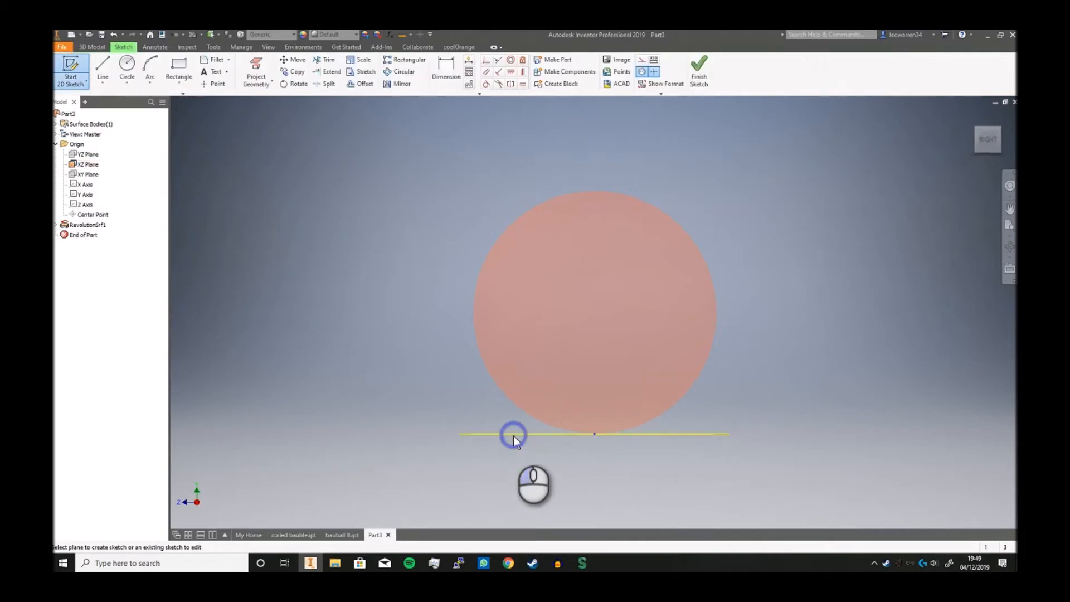
click(102, 67)
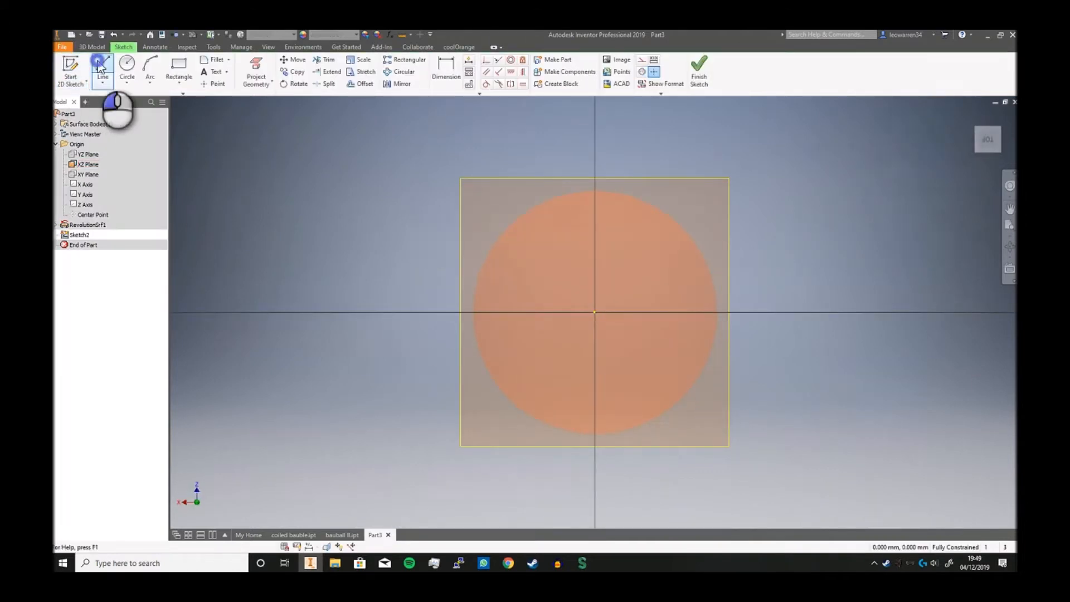
click(596, 313)
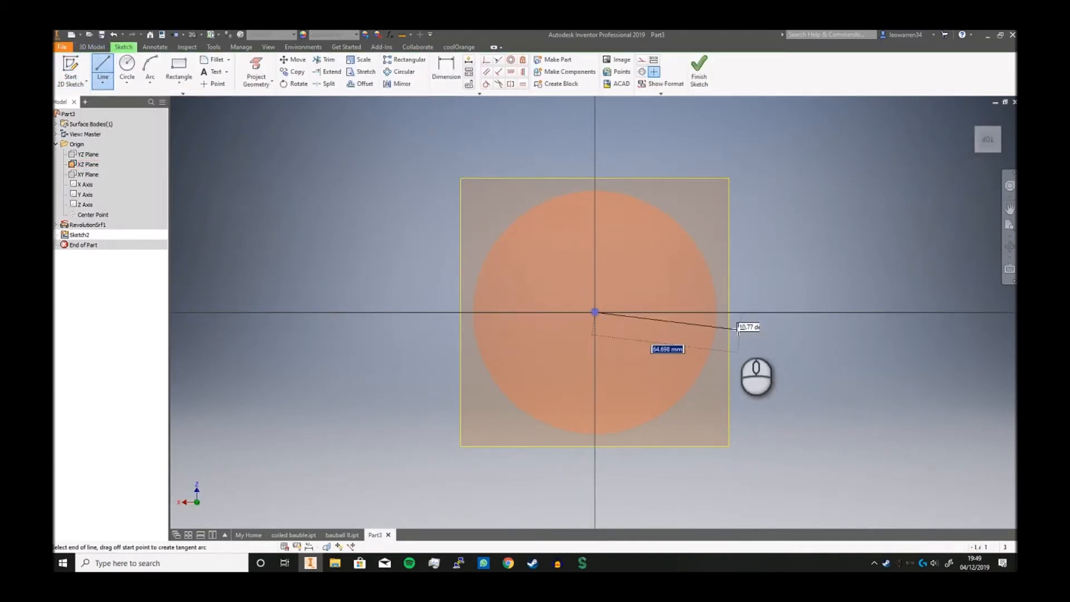
click(734, 312)
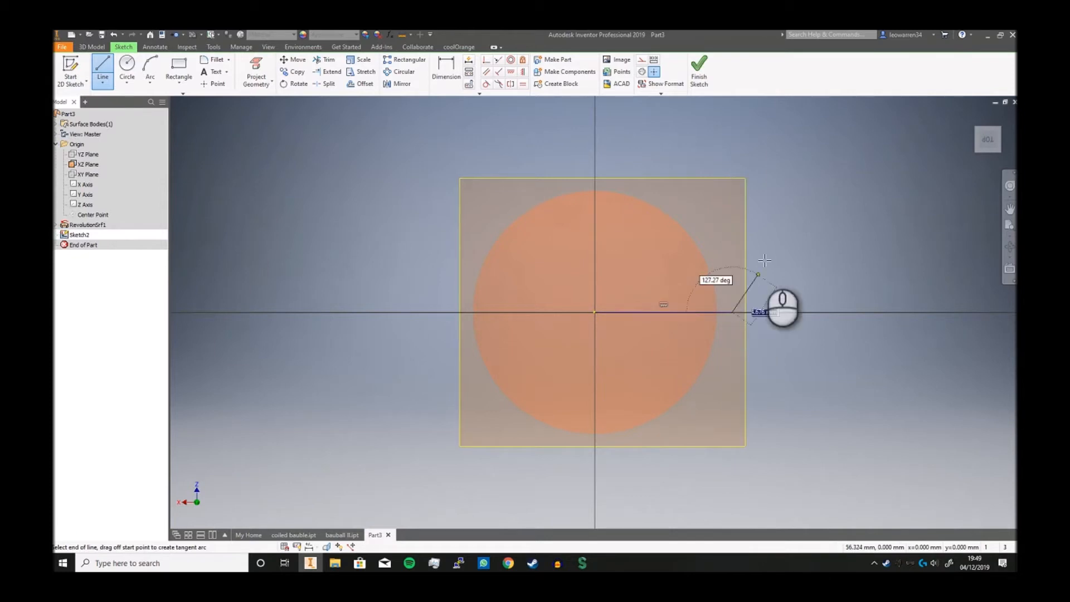
right_click(749, 245)
click(725, 231)
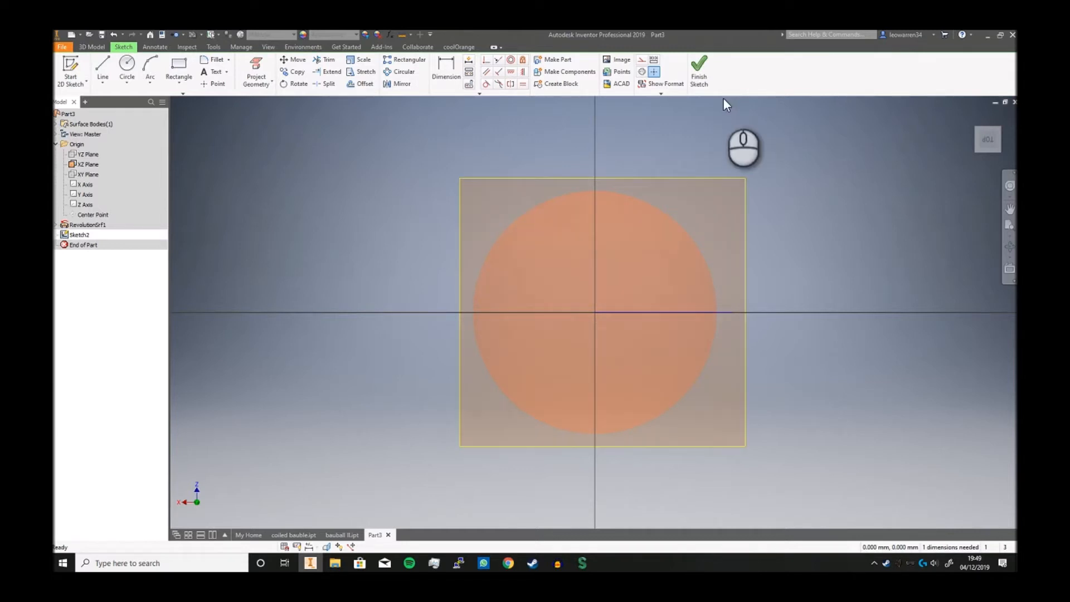
click(703, 75)
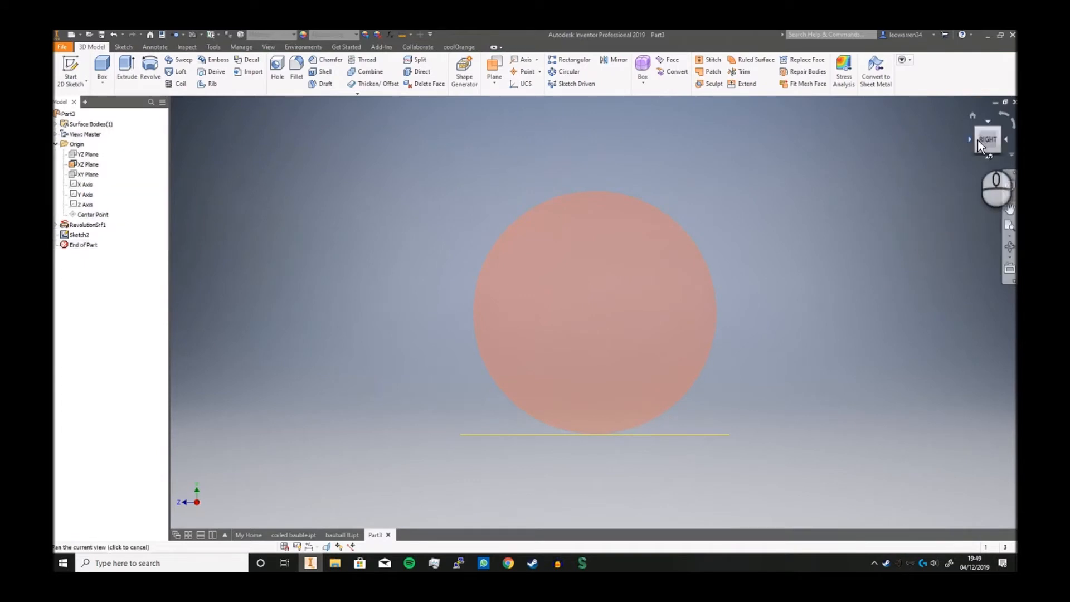
Step: Start a surface Coil using the sketched line as the profile and the origin Y axis as the axis
drag(982, 135, 928, 113)
click(178, 86)
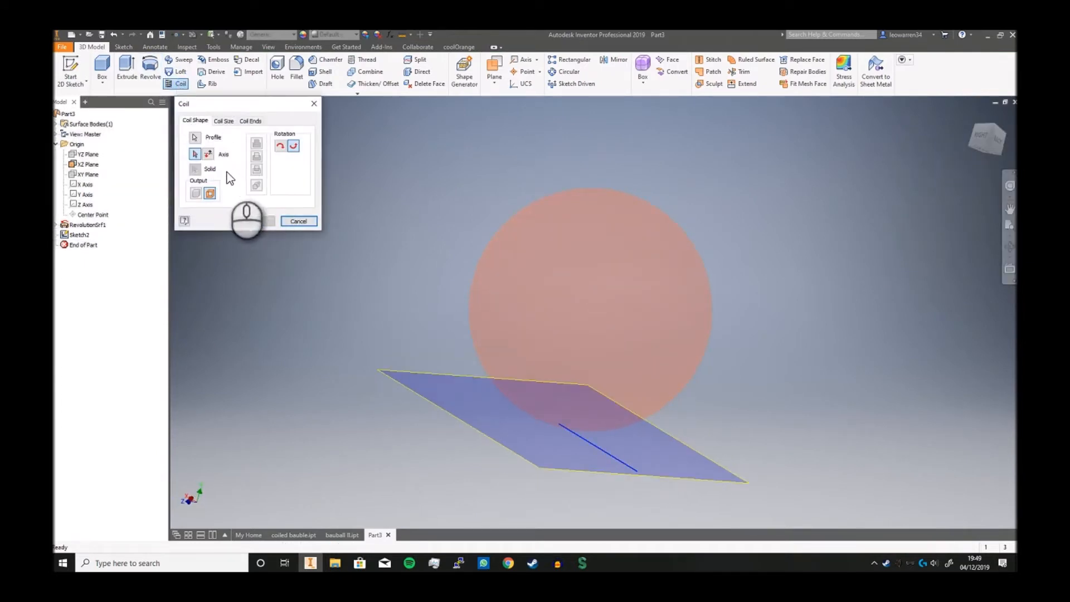
click(84, 195)
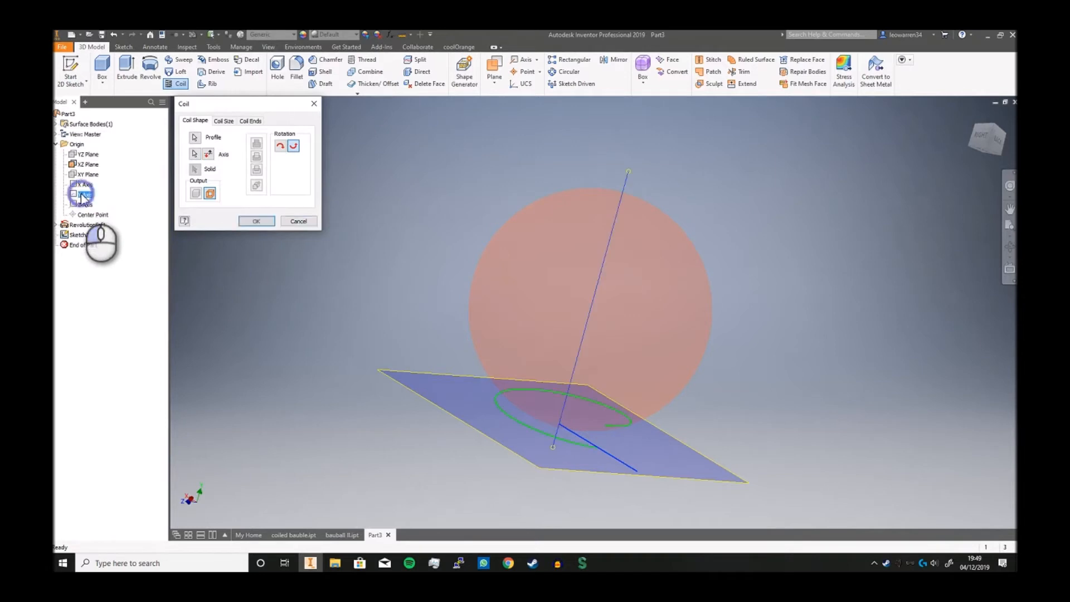
click(1002, 143)
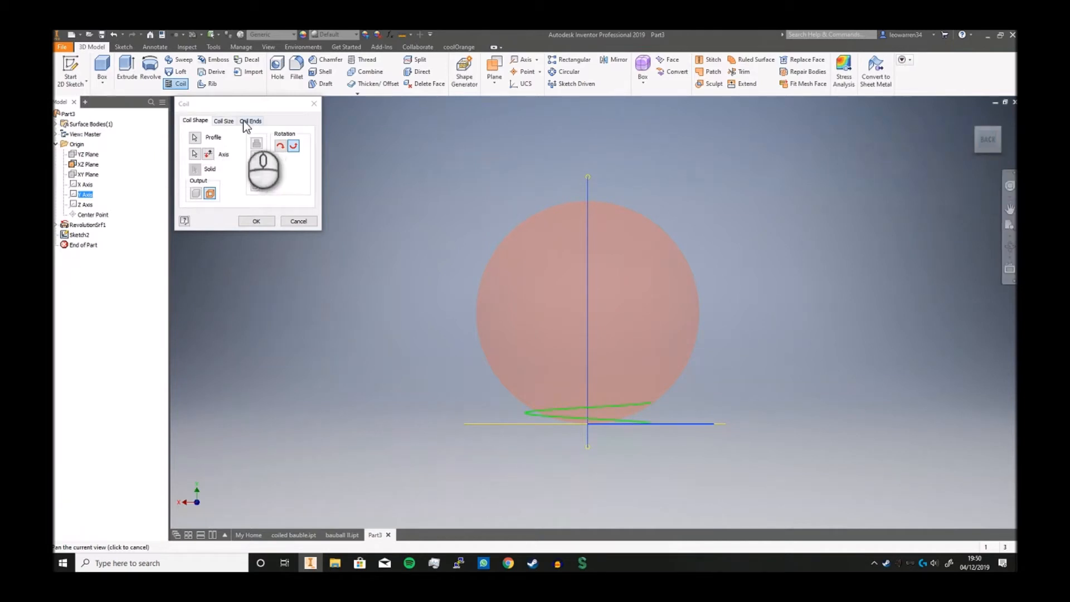
Step: Size the coil by Revolution and Height with a height of 100 mm and 8 revolutions, and create it
click(223, 121)
click(221, 145)
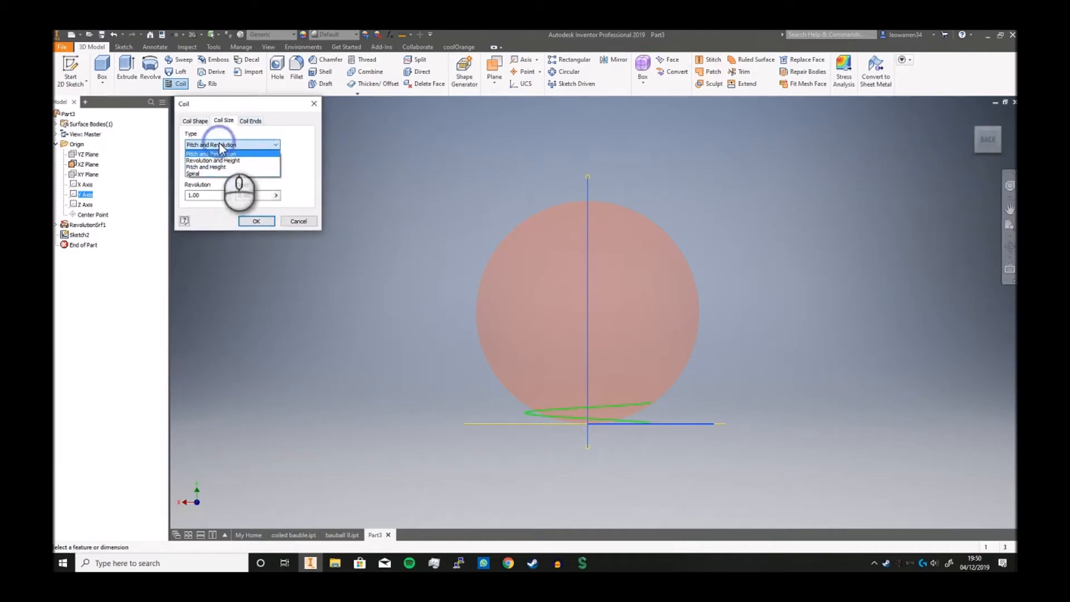
click(227, 160)
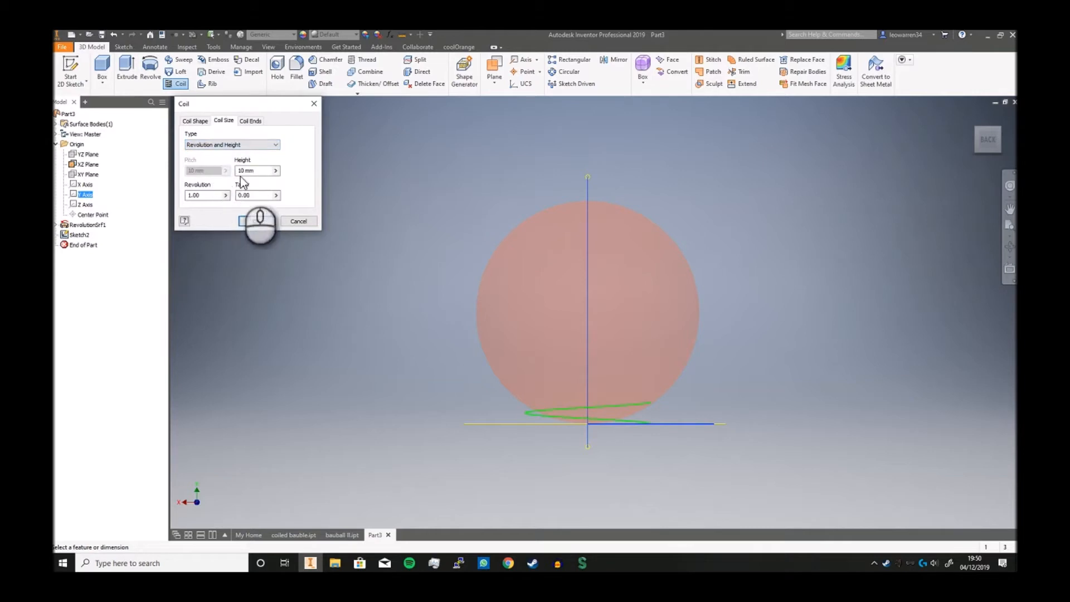
click(245, 171)
text(0)
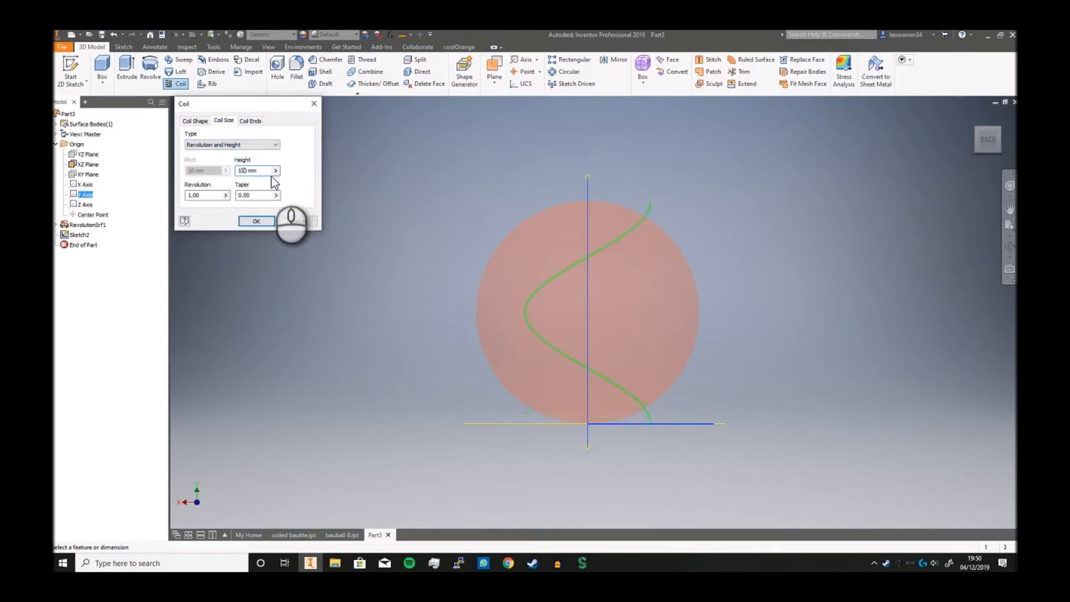
click(194, 195)
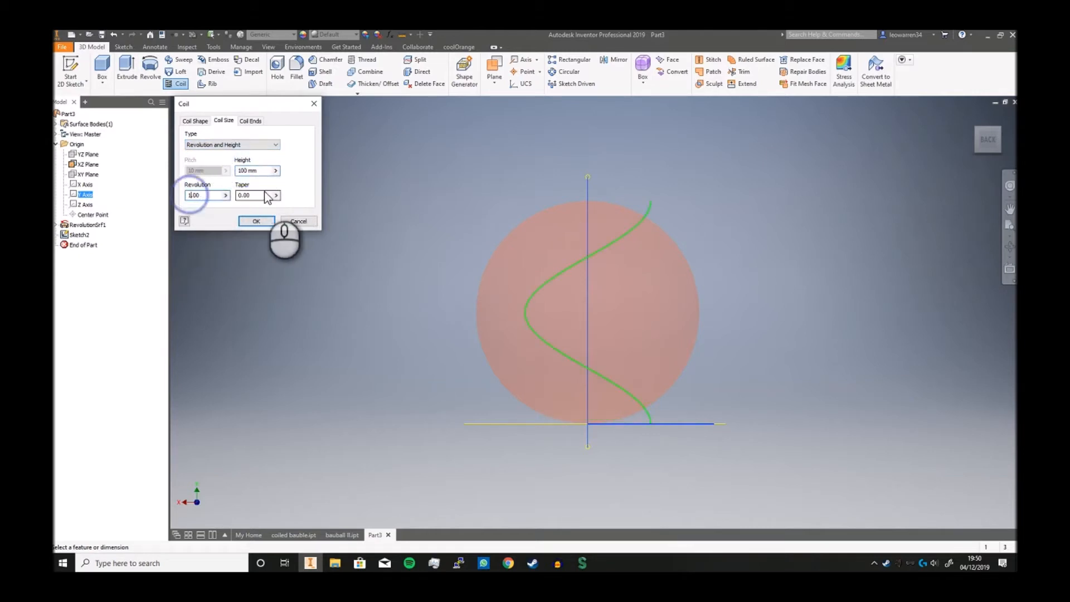
text(8)
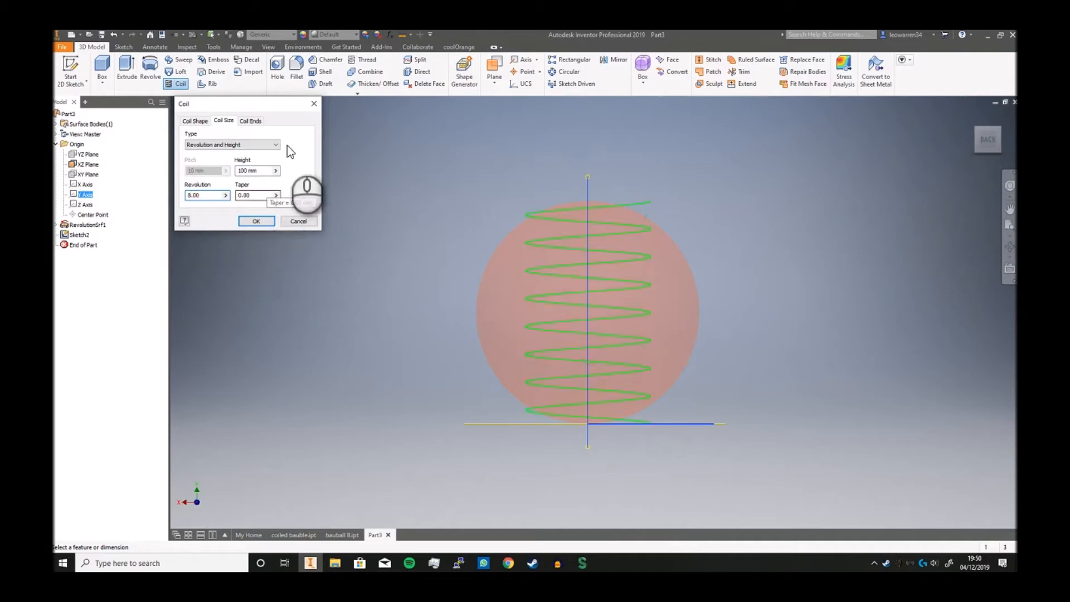
click(257, 224)
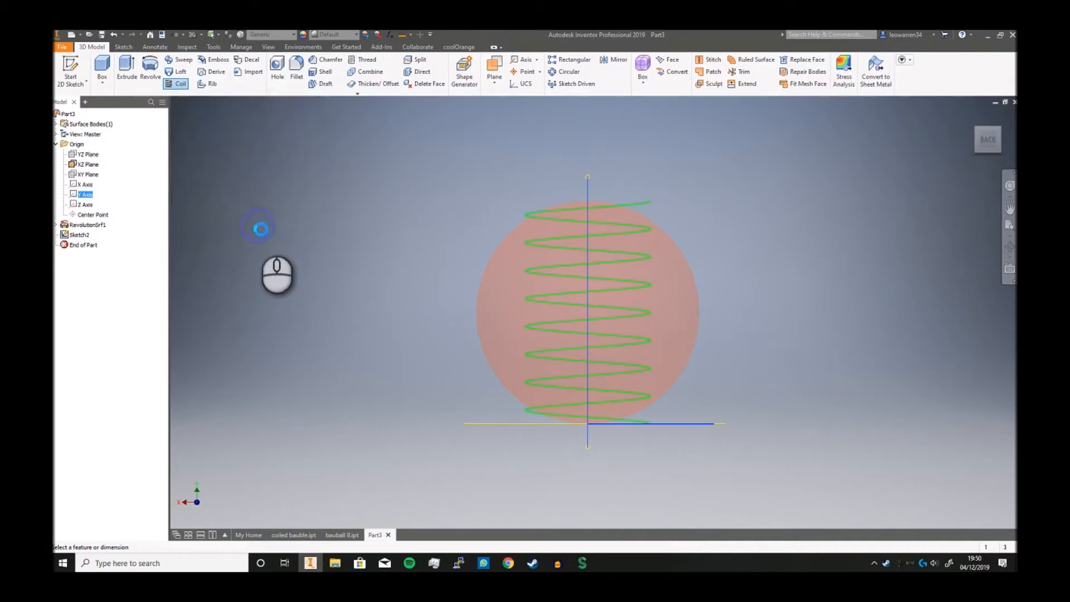
Step: Hide the origin XZ plane beneath the coil
drag(991, 142, 915, 164)
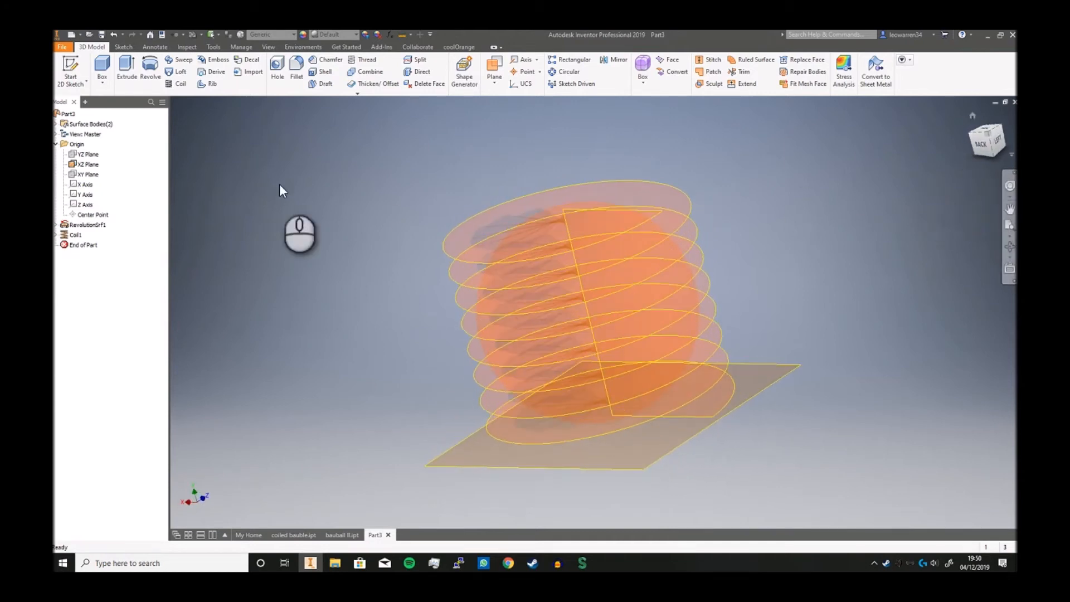
right_click(83, 165)
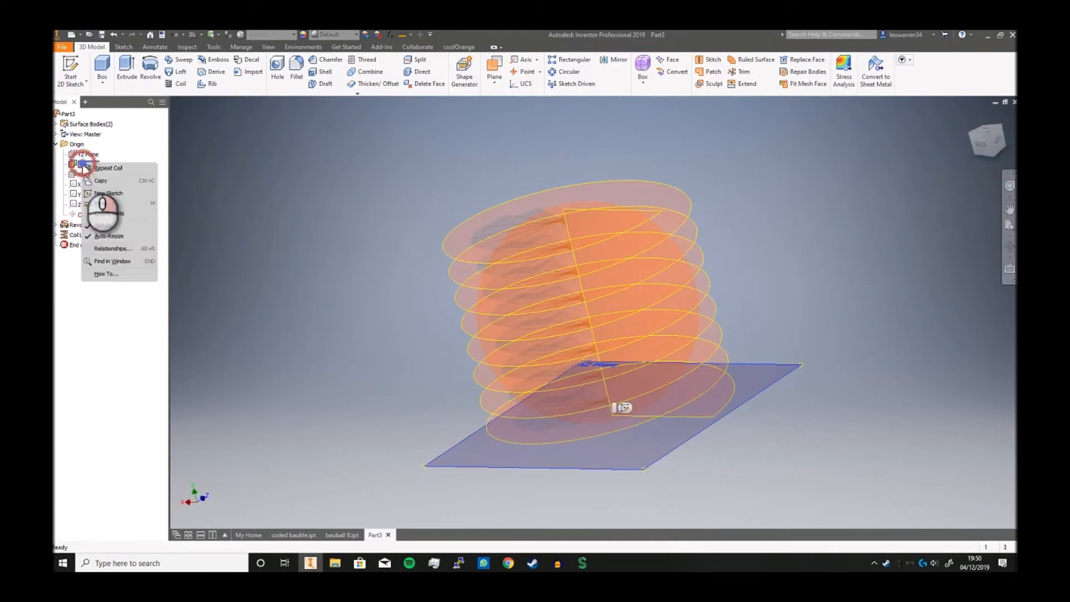
click(126, 226)
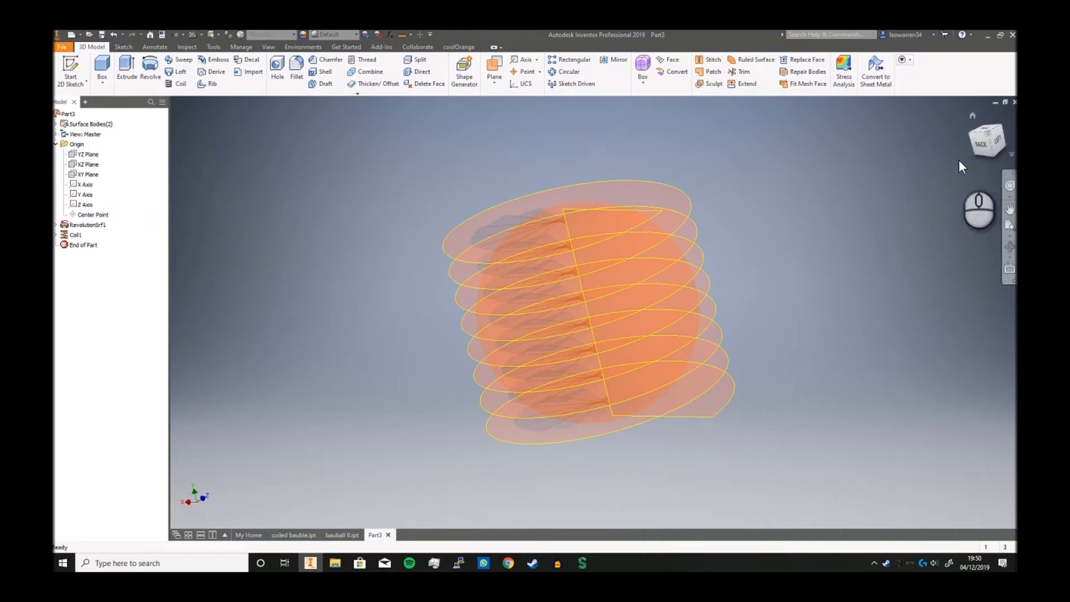
Step: Create a 3D sketch containing the intersection curve between the coil surface and the sphere surface
click(990, 147)
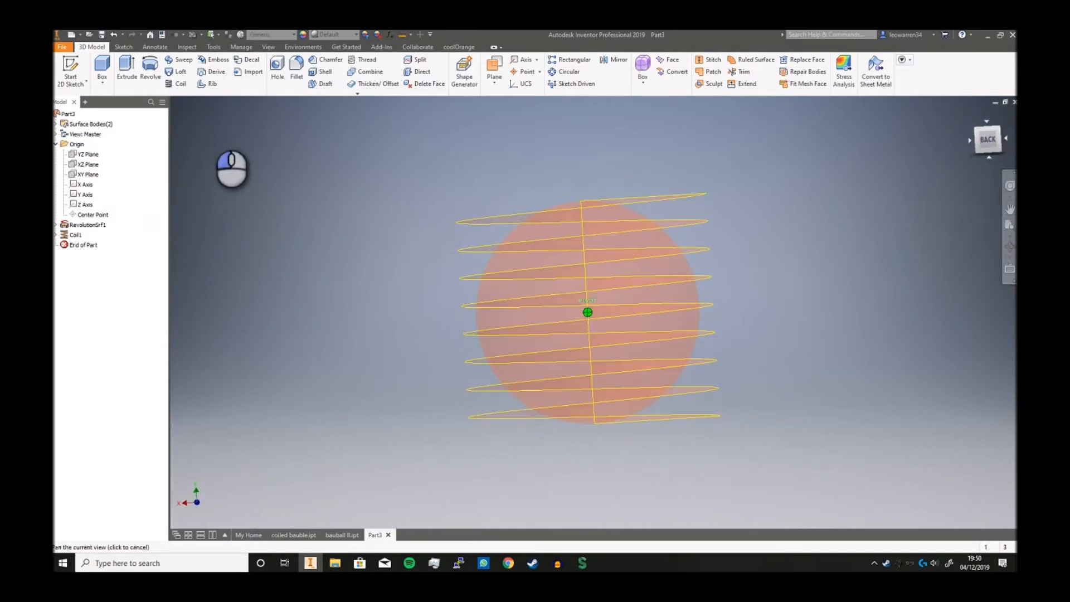
click(72, 84)
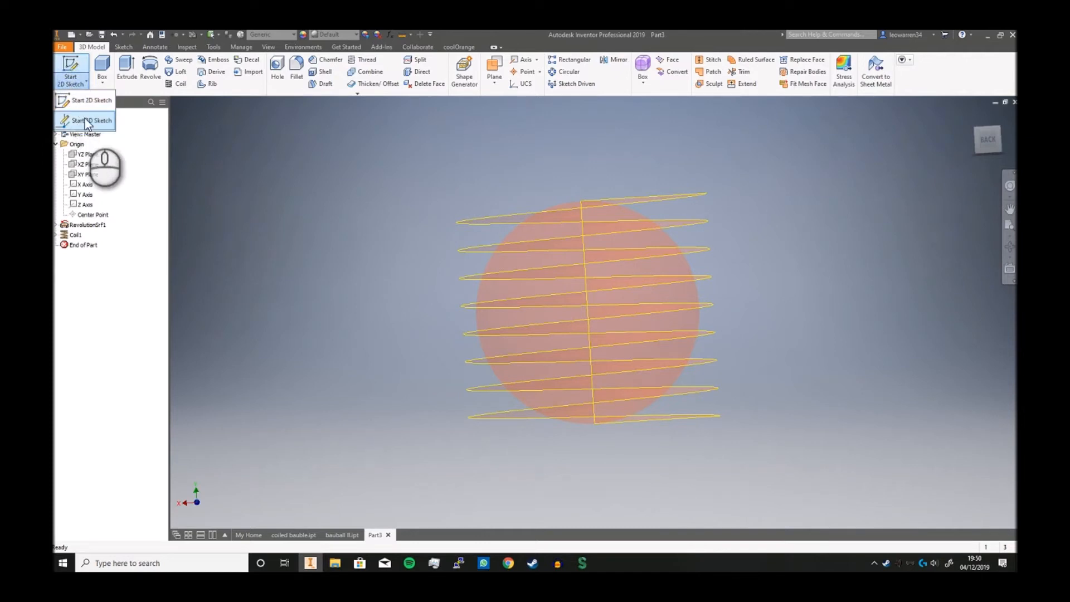
click(85, 120)
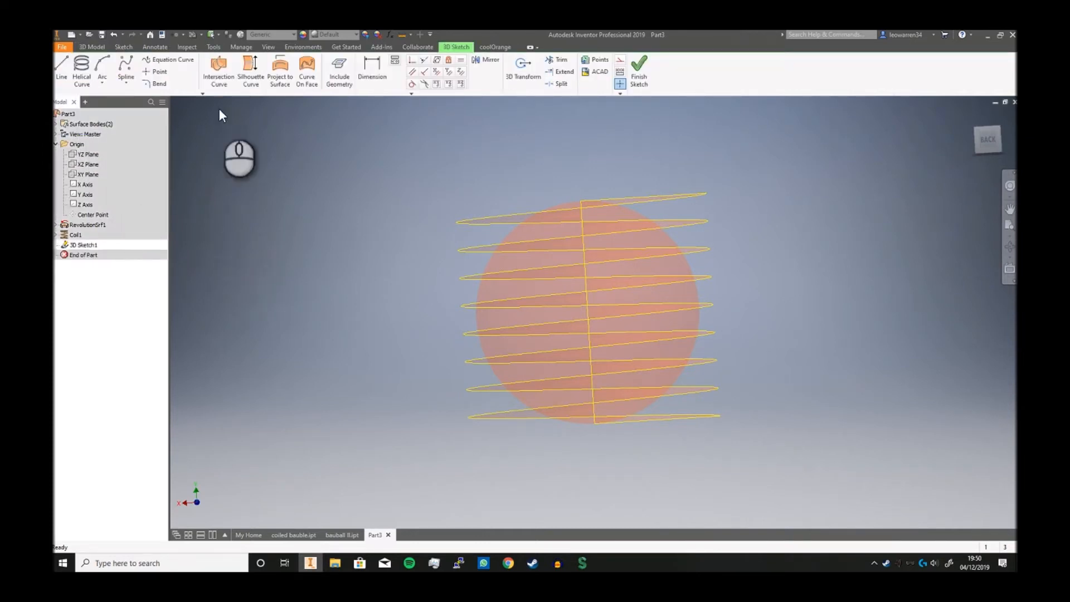
click(217, 82)
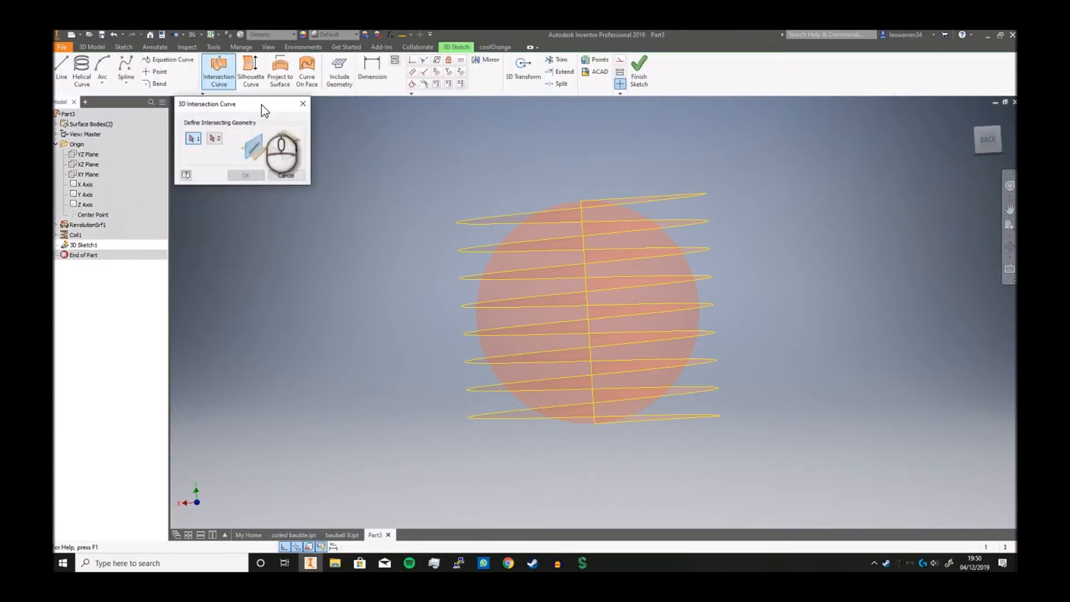
click(517, 258)
click(583, 235)
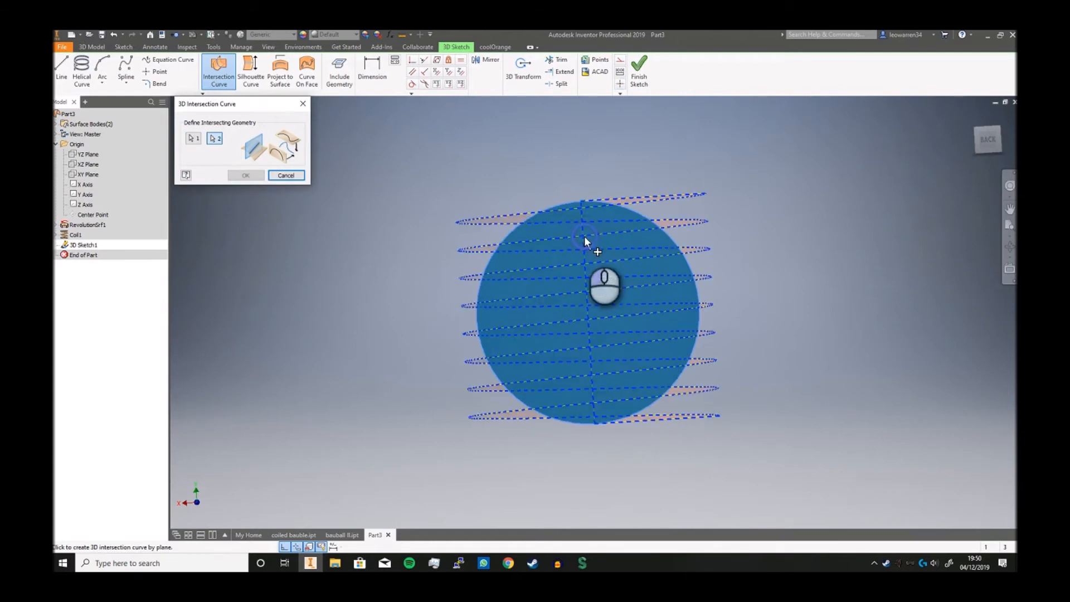
click(242, 176)
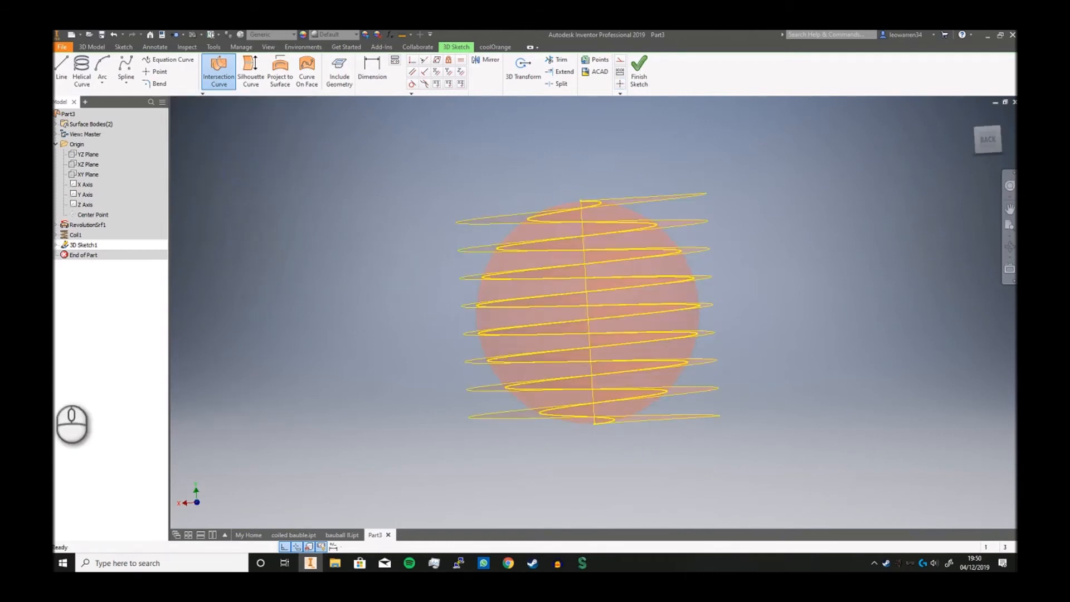
Step: Hide the coil surface and the revolved sphere surface, keeping the 3D sketch curve displayed
click(79, 238)
right_click(79, 239)
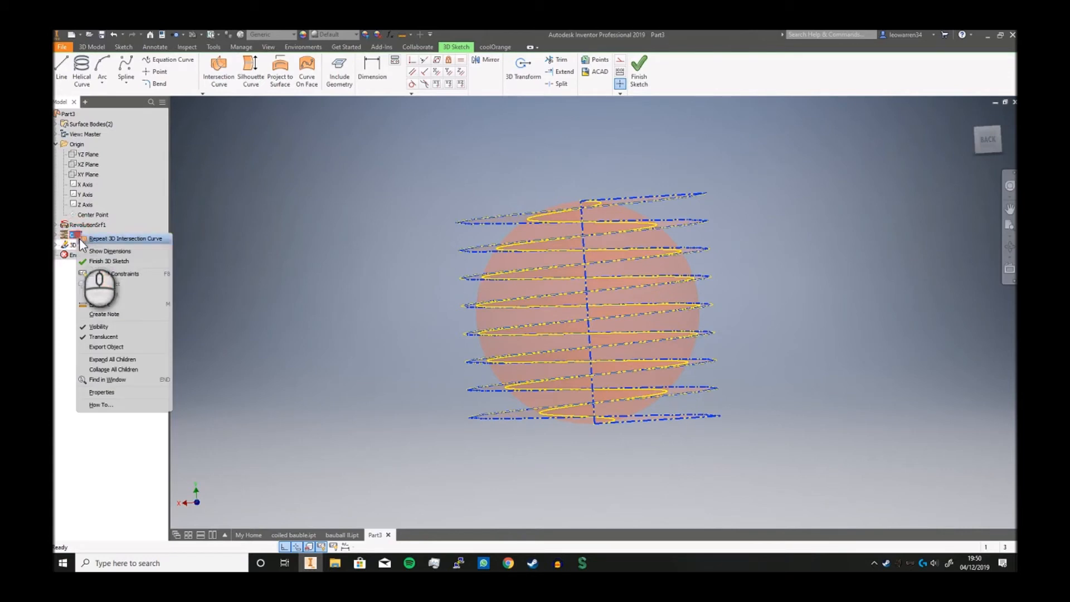
click(120, 328)
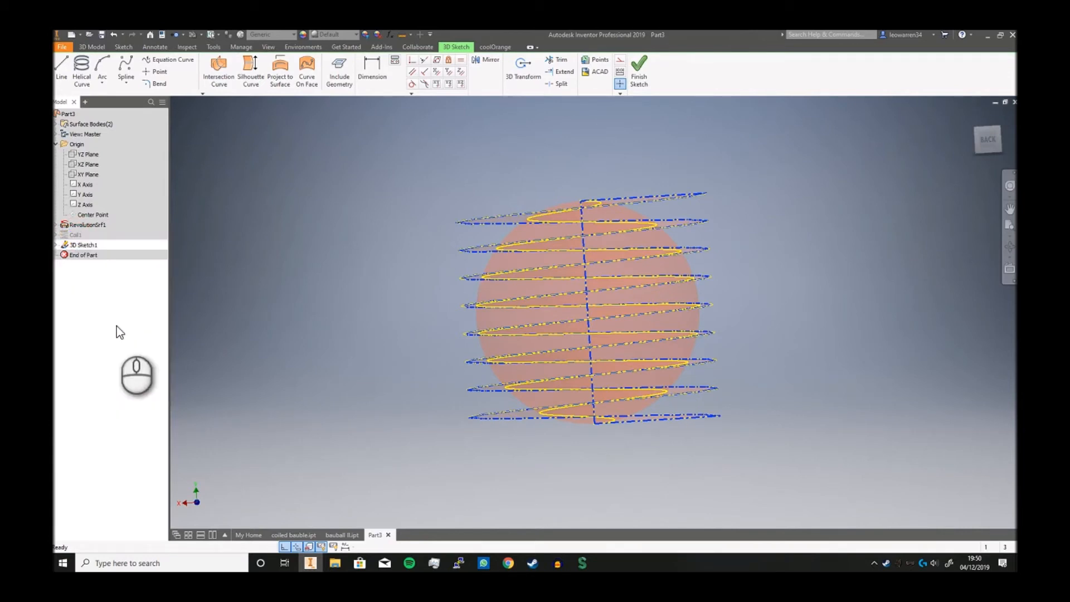
click(81, 225)
right_click(81, 225)
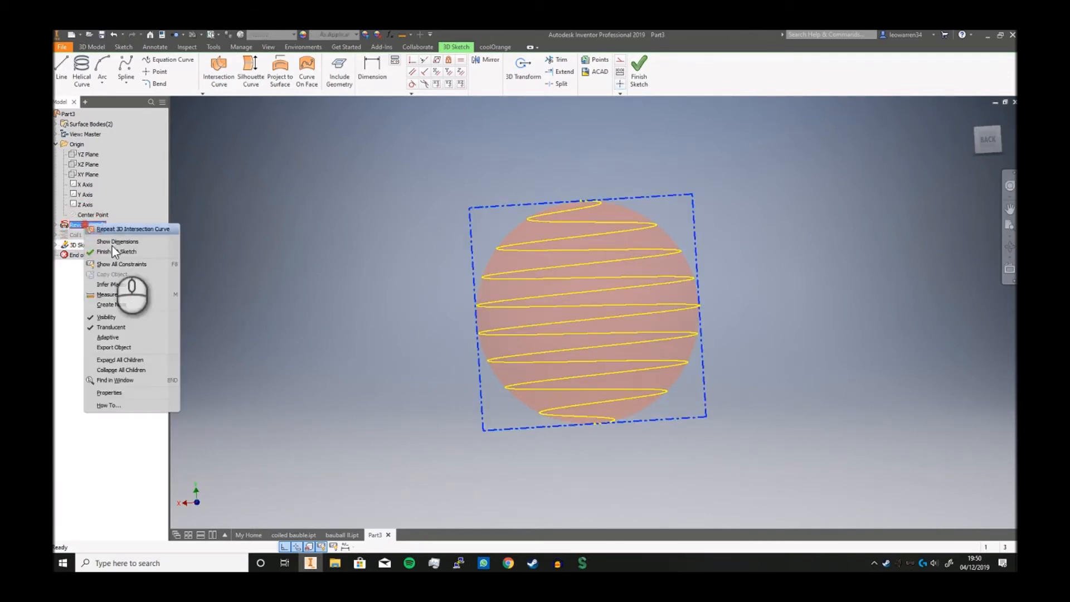
click(145, 314)
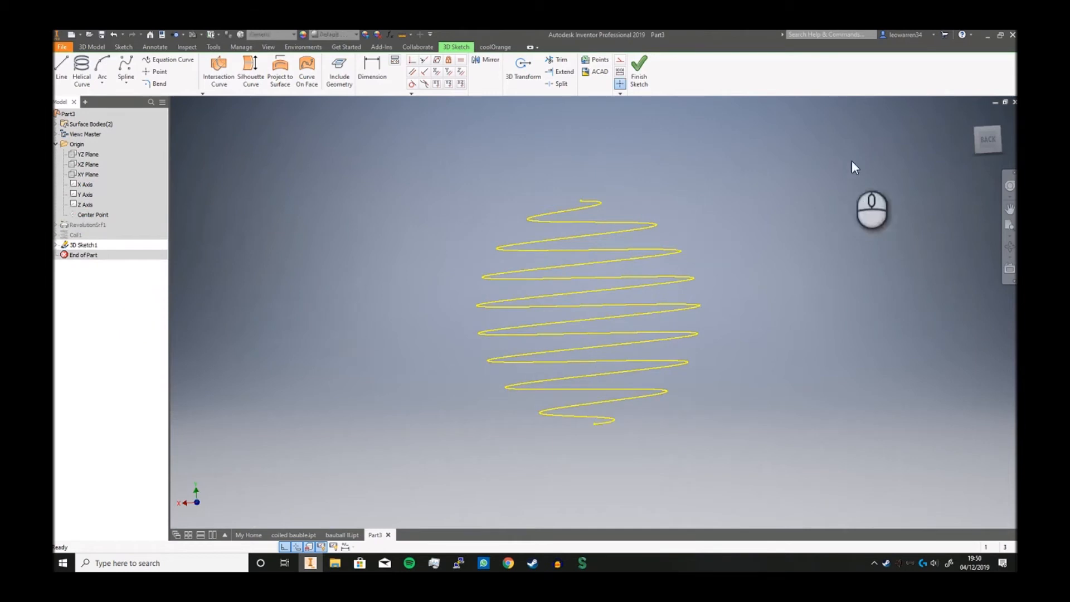
Step: Draw a 2 mm 3D sketch line from the curve's upper end along the X axis, continuing with an 8 mm line straight up
drag(985, 149, 979, 180)
scroll(533, 227, down, 10)
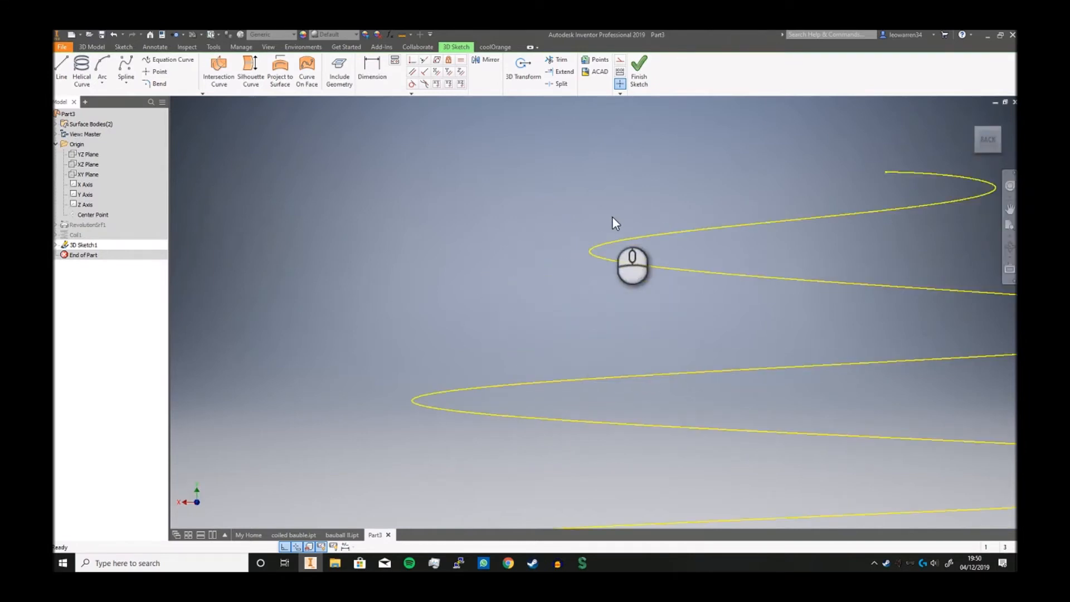
scroll(586, 226, up, 2)
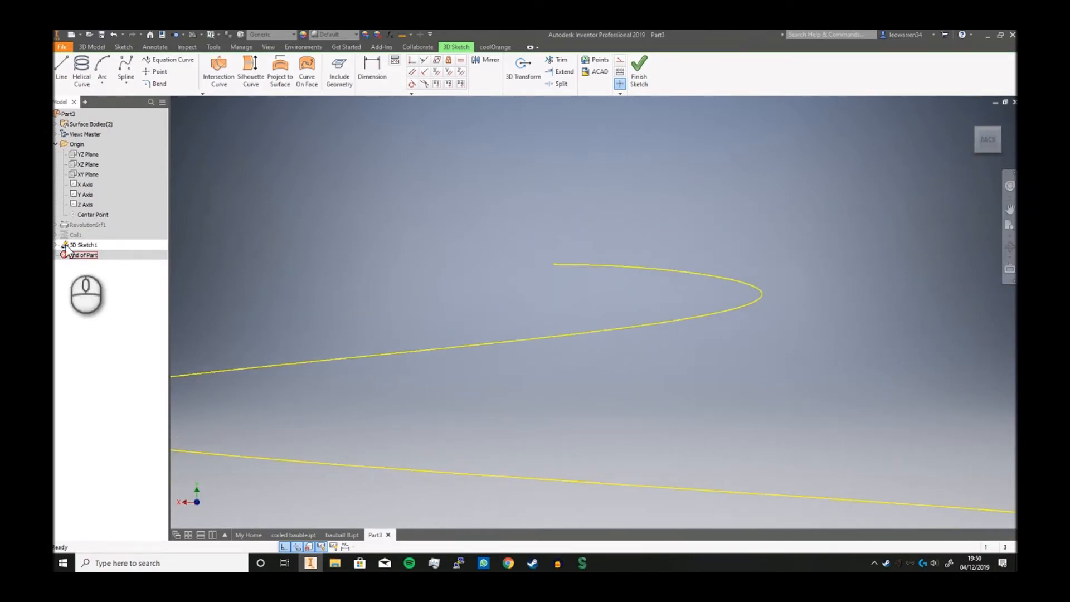
click(62, 64)
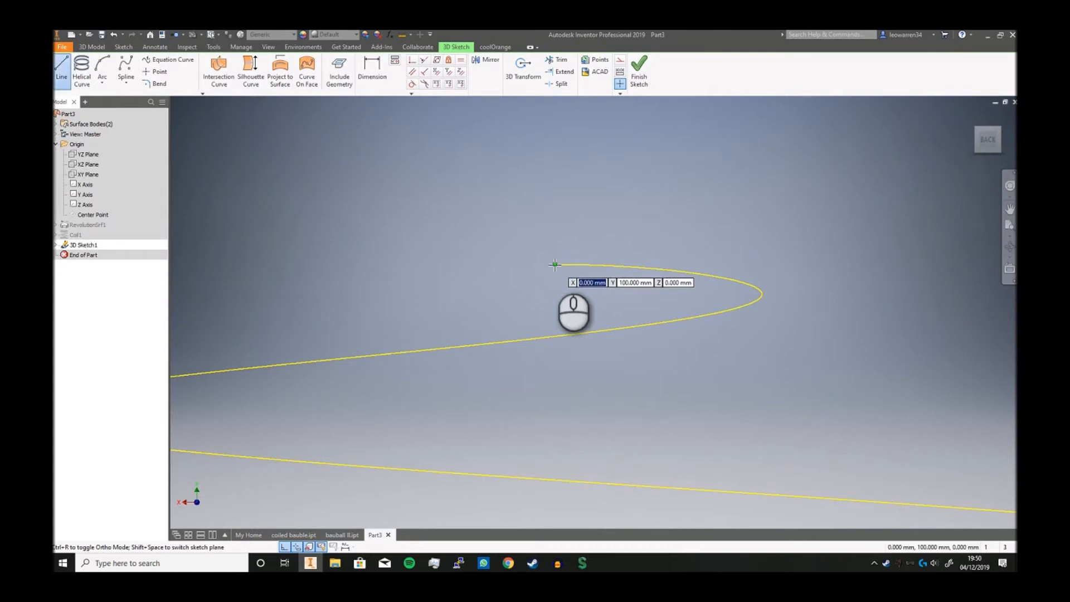
click(554, 263)
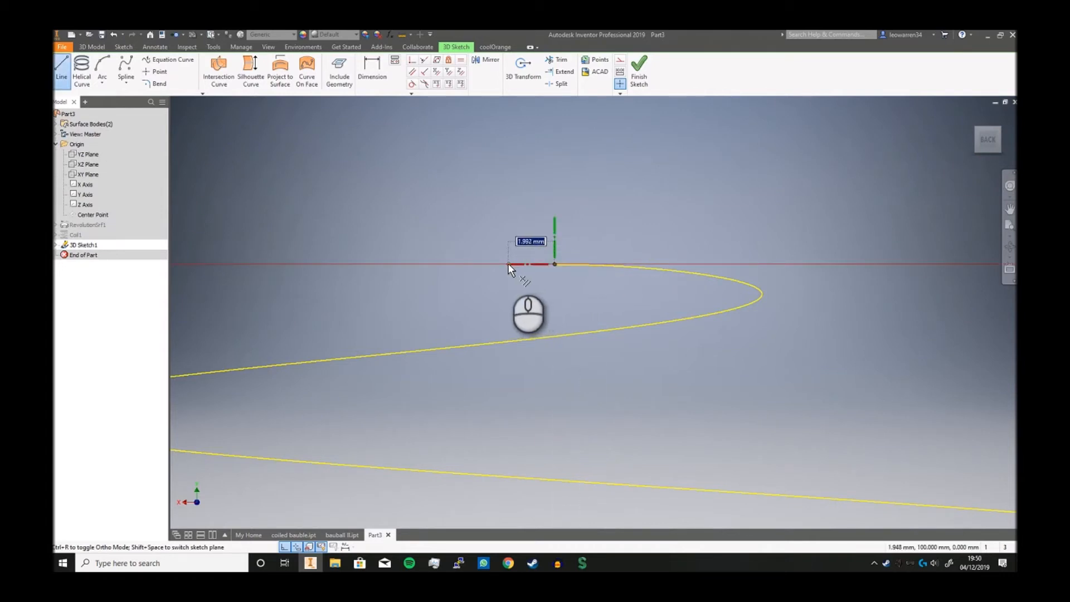
text(2)
key(Return)
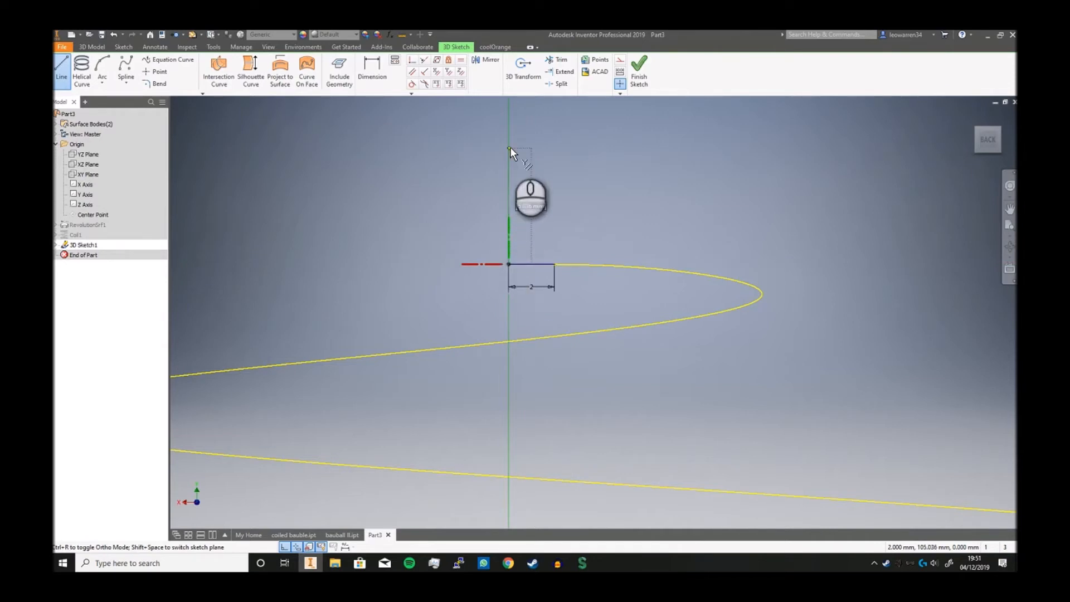
text(8)
key(Return)
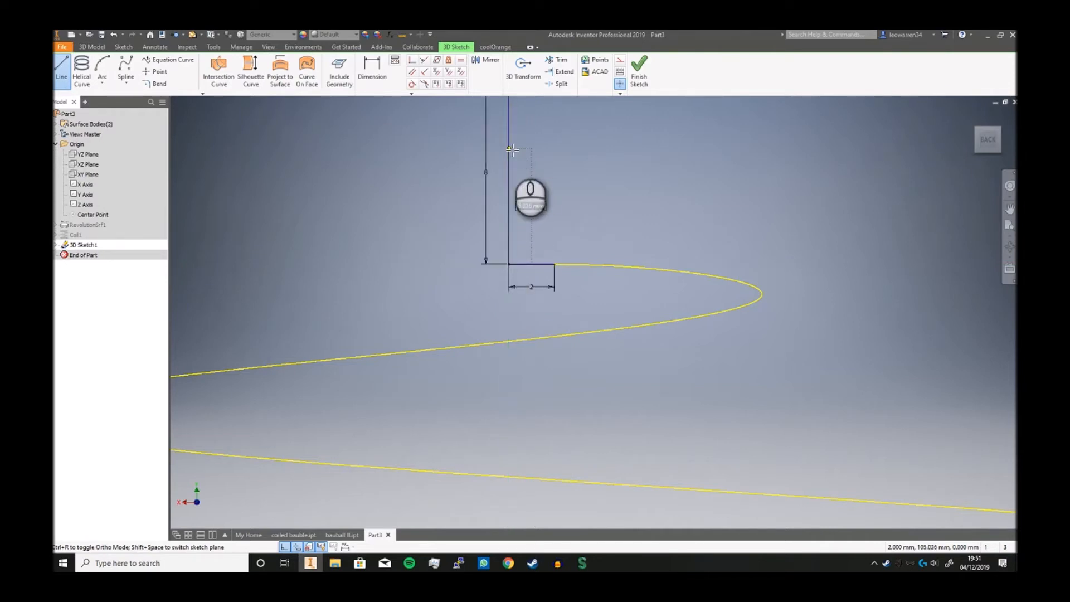
right_click(597, 208)
click(622, 209)
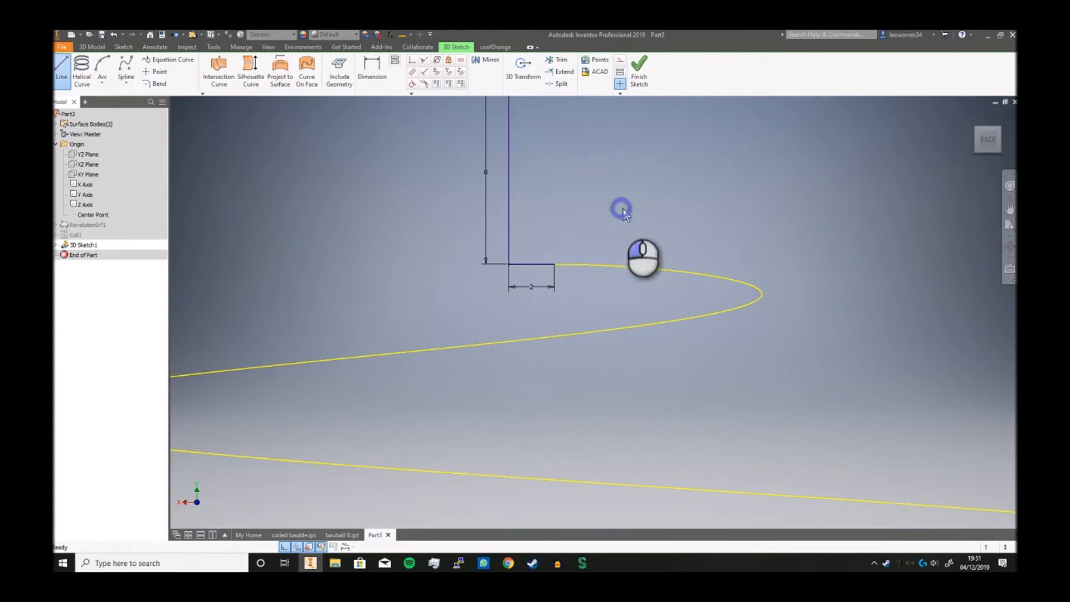
Step: Try to add a 5 mm bend at the corner between the 2 mm line and the vertical line
click(160, 85)
click(508, 244)
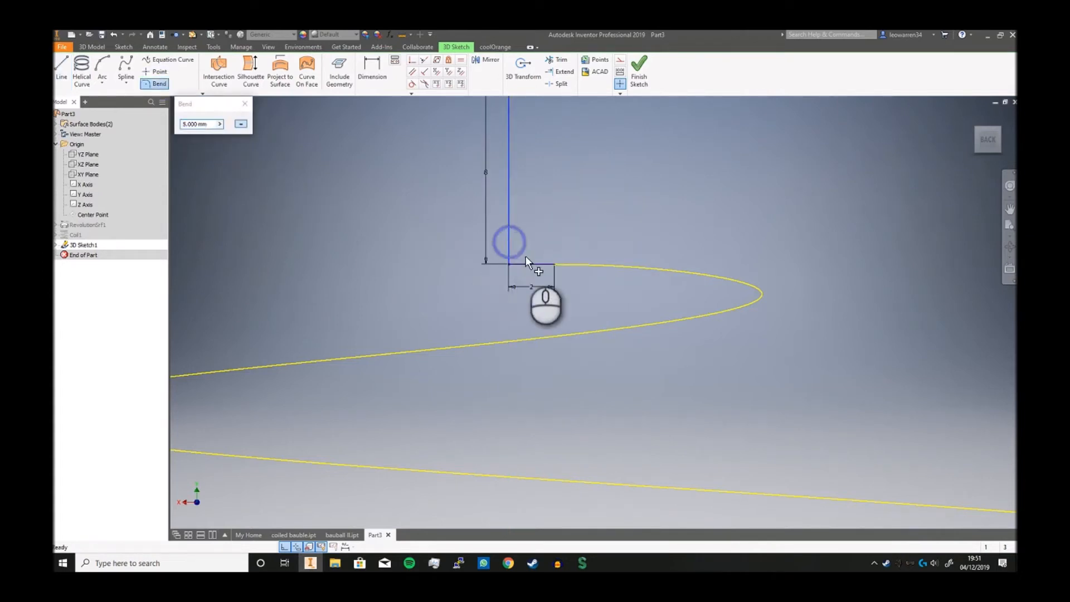
click(530, 264)
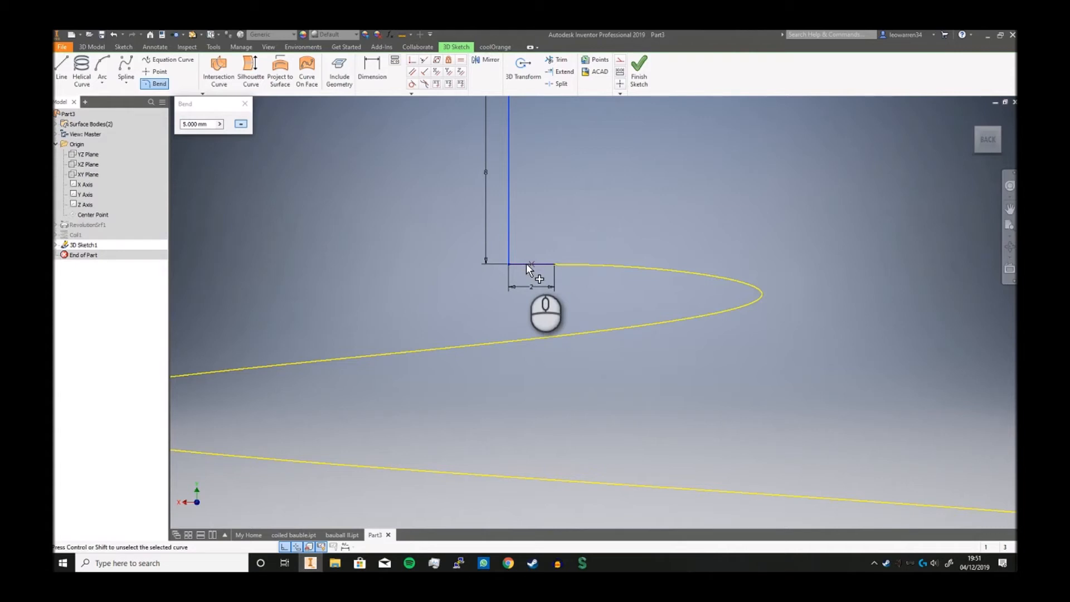
click(244, 104)
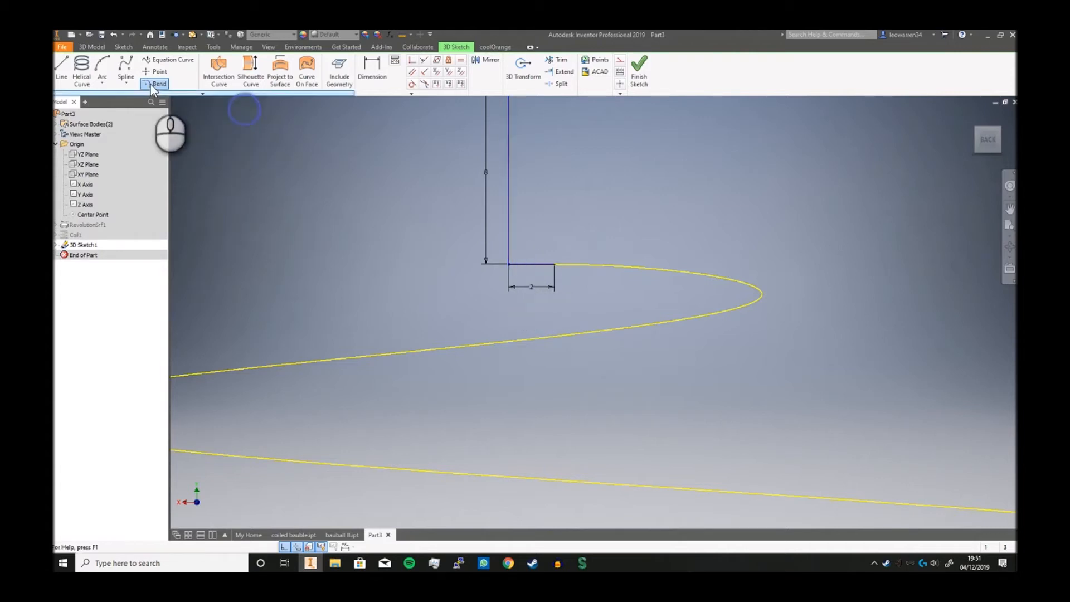
click(149, 85)
click(508, 254)
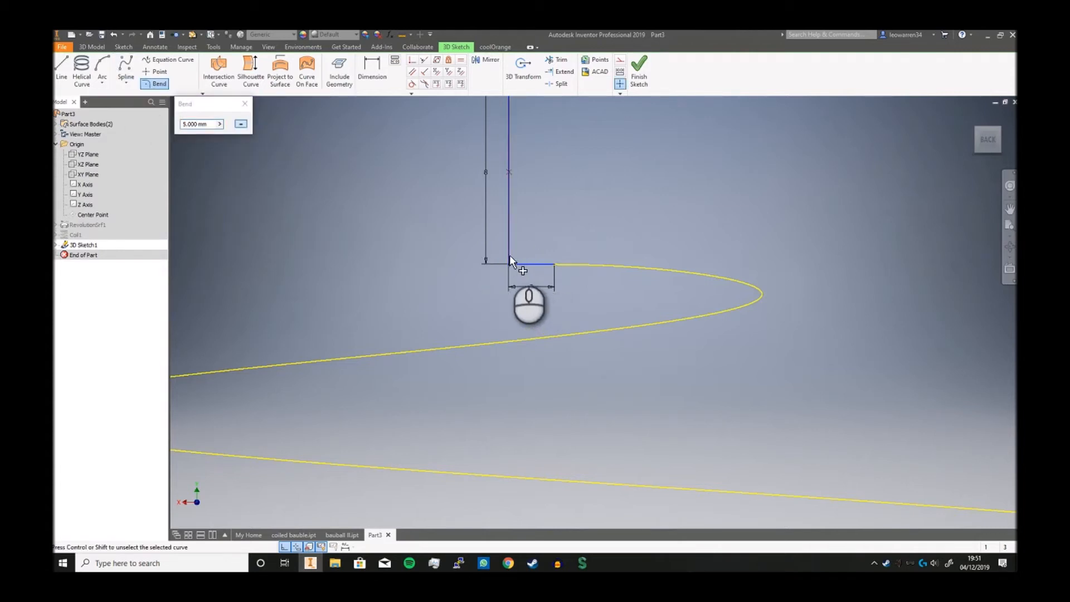
click(508, 179)
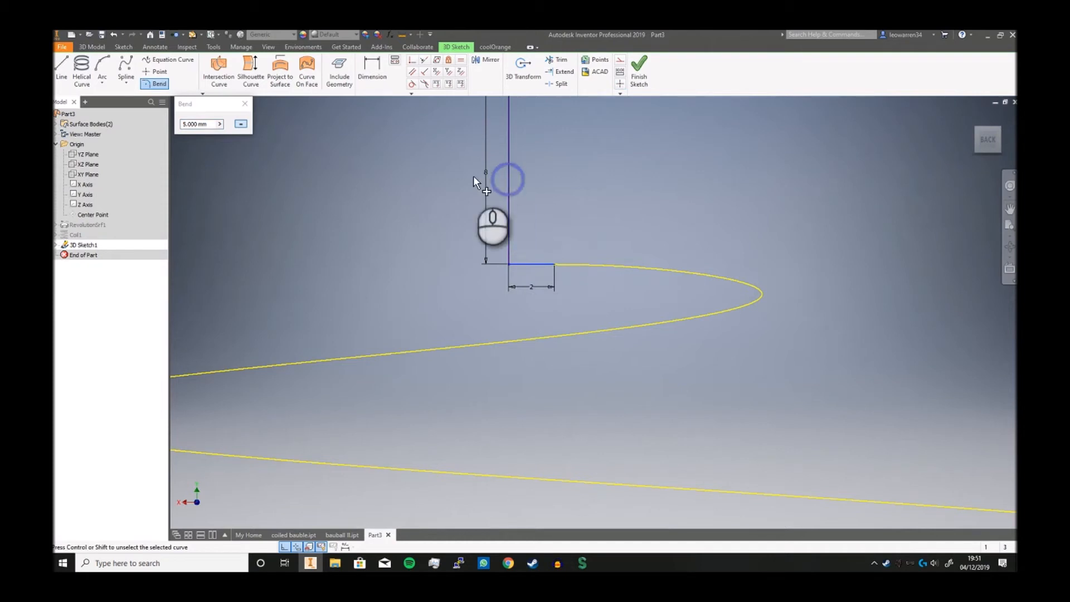
click(244, 103)
click(538, 223)
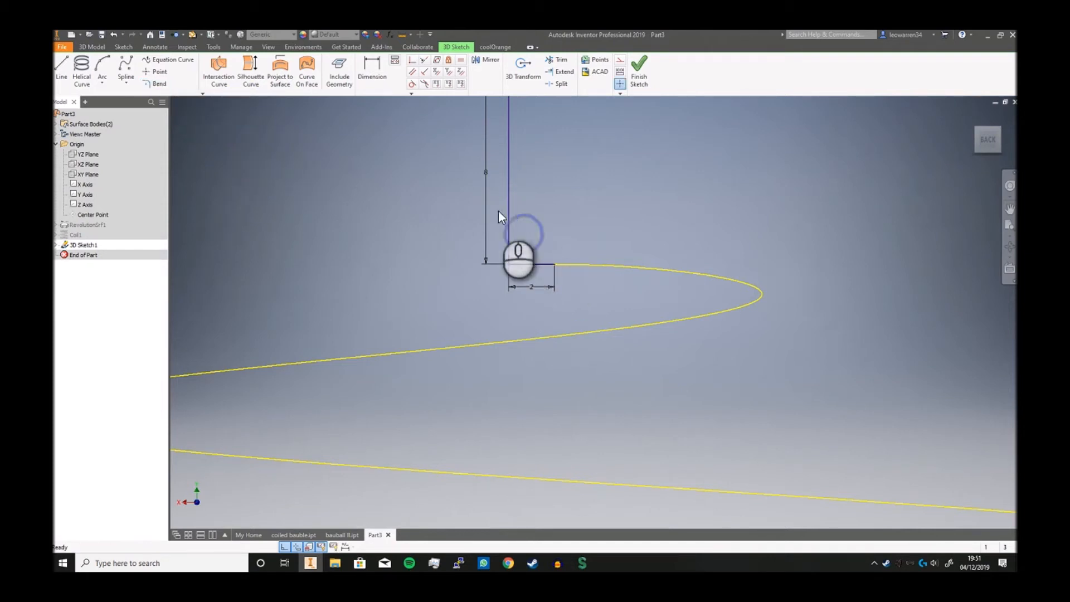
middle_drag(563, 190, 518, 315)
middle_click(518, 316)
middle_click(518, 315)
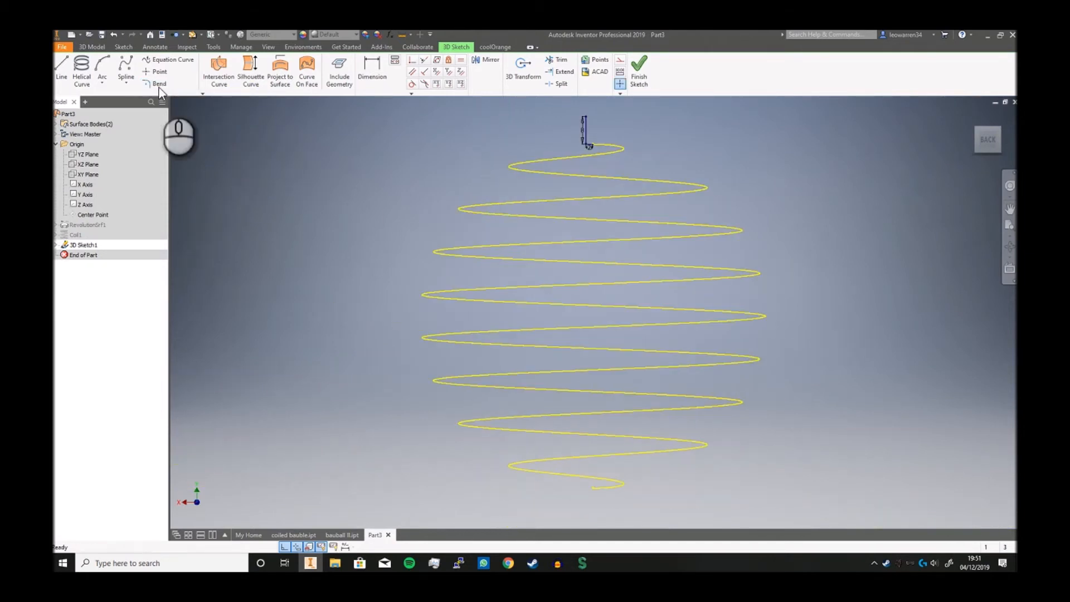
click(156, 71)
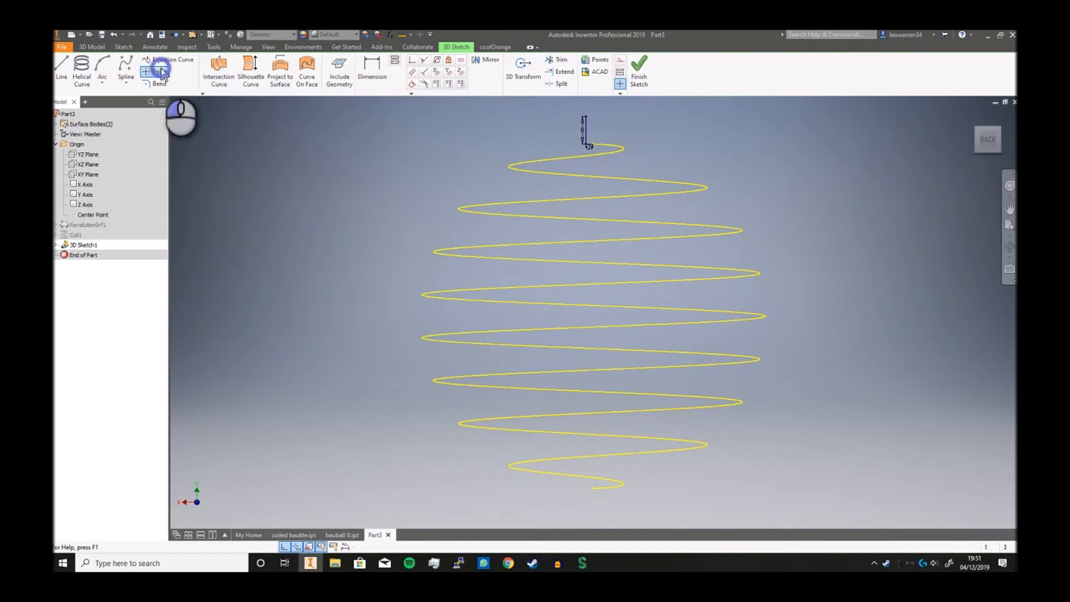
middle_drag(557, 139, 404, 201)
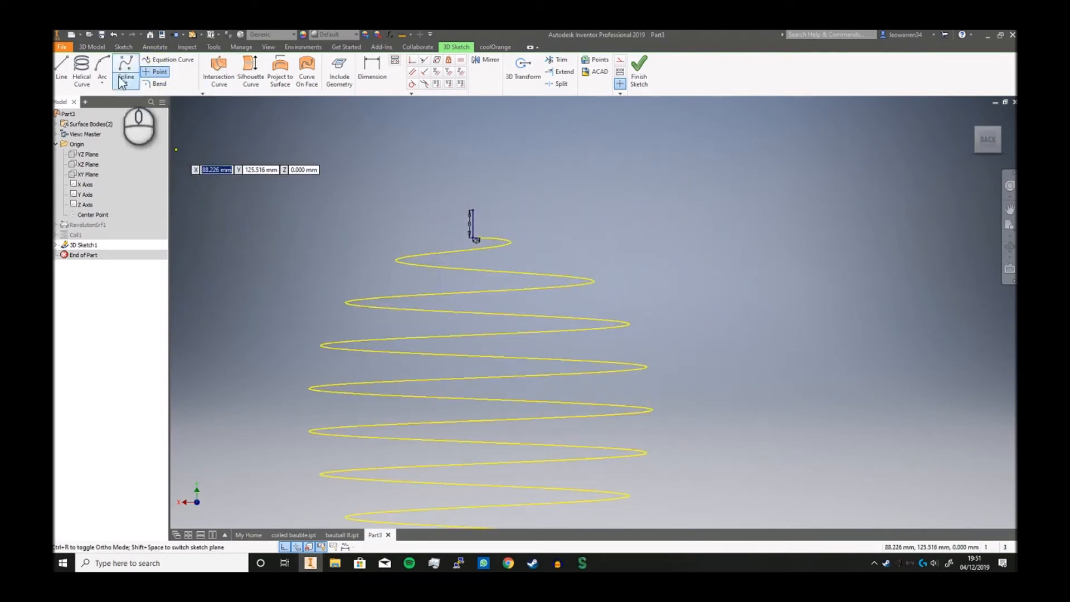
click(156, 82)
key(Escape)
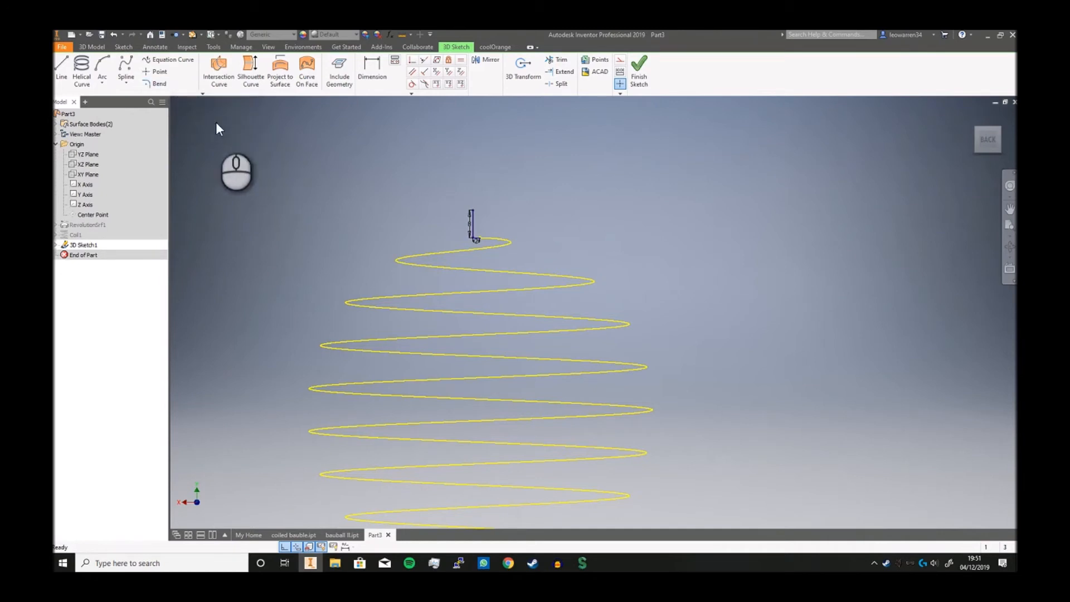
scroll(490, 237, up, 5)
click(479, 266)
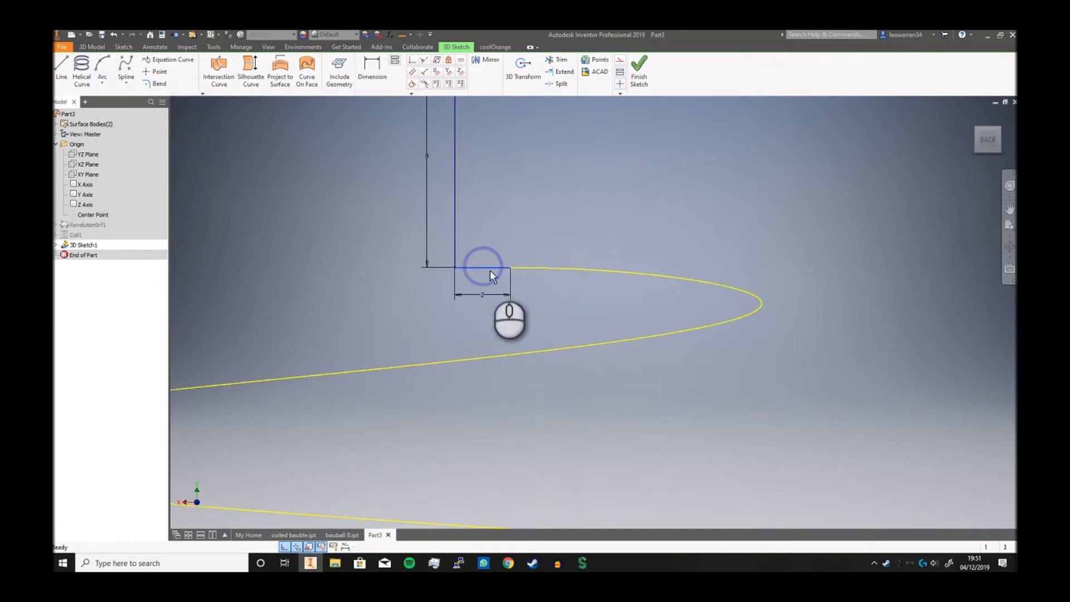
Step: Finish the 3D sketch and create a work plane through the vertical stem line's upper endpoint, perpendicular to that line
click(638, 69)
scroll(660, 223, down, 5)
middle_drag(660, 223, 569, 234)
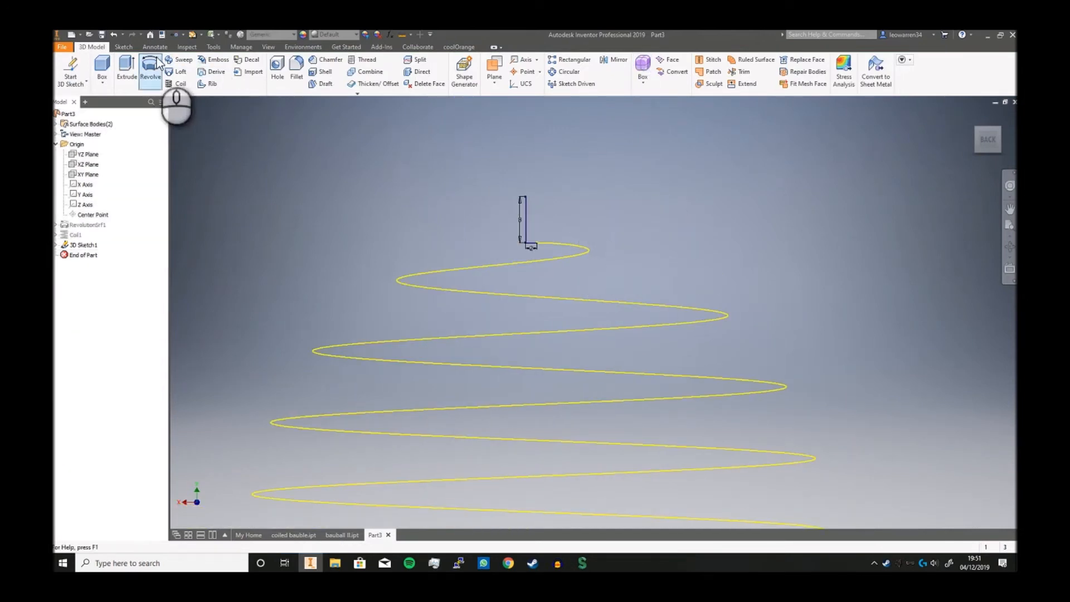
click(486, 87)
click(507, 102)
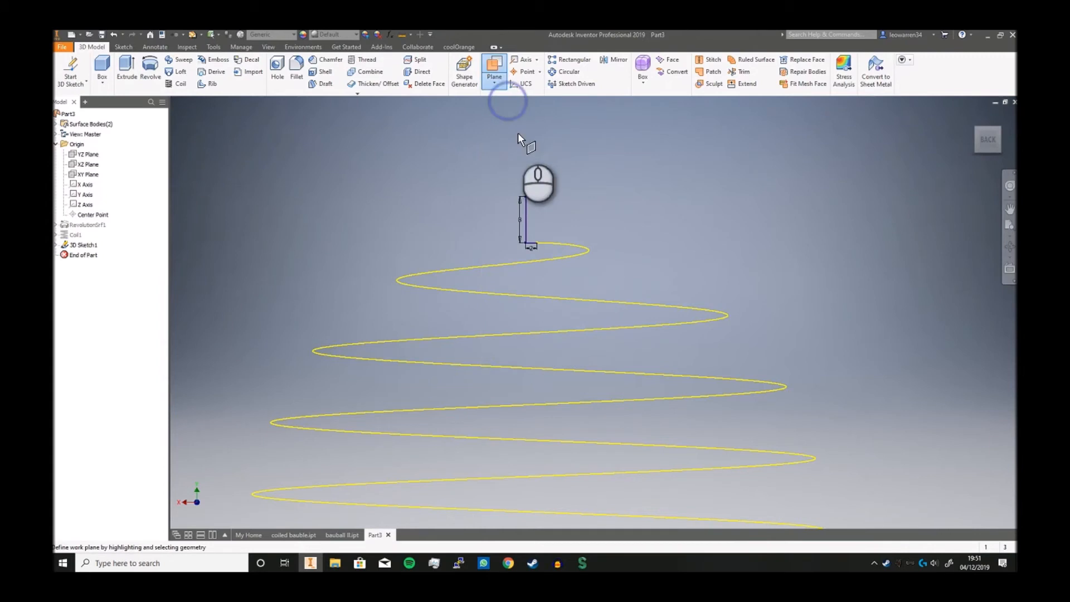
click(526, 195)
click(526, 203)
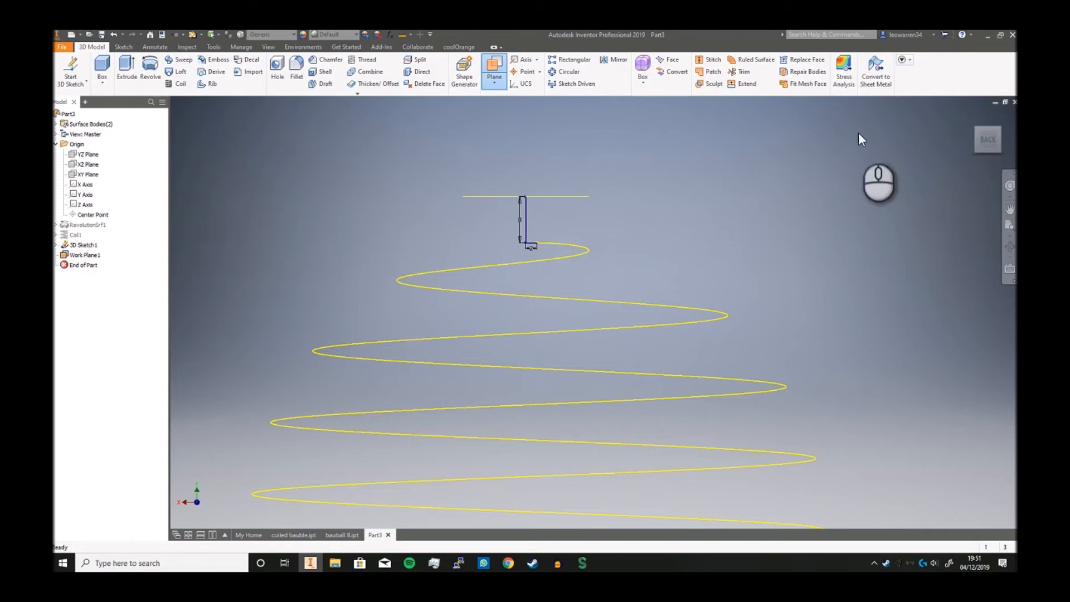
Step: Create a 2D sketch on the new work plane with a circle centred on the stem line's upper end, and finish it
drag(988, 147, 987, 169)
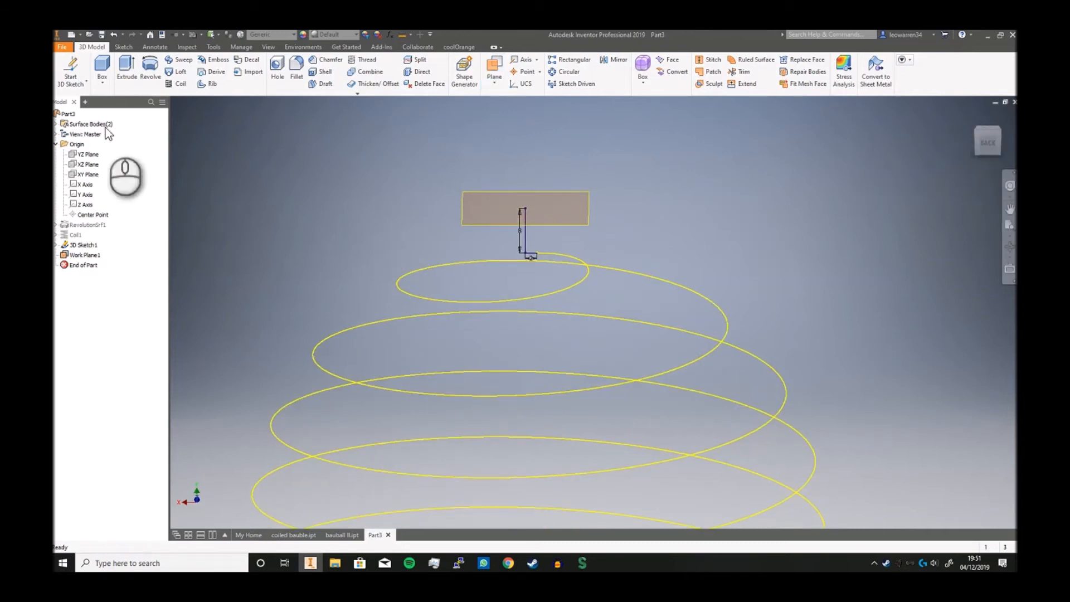
click(84, 84)
click(89, 108)
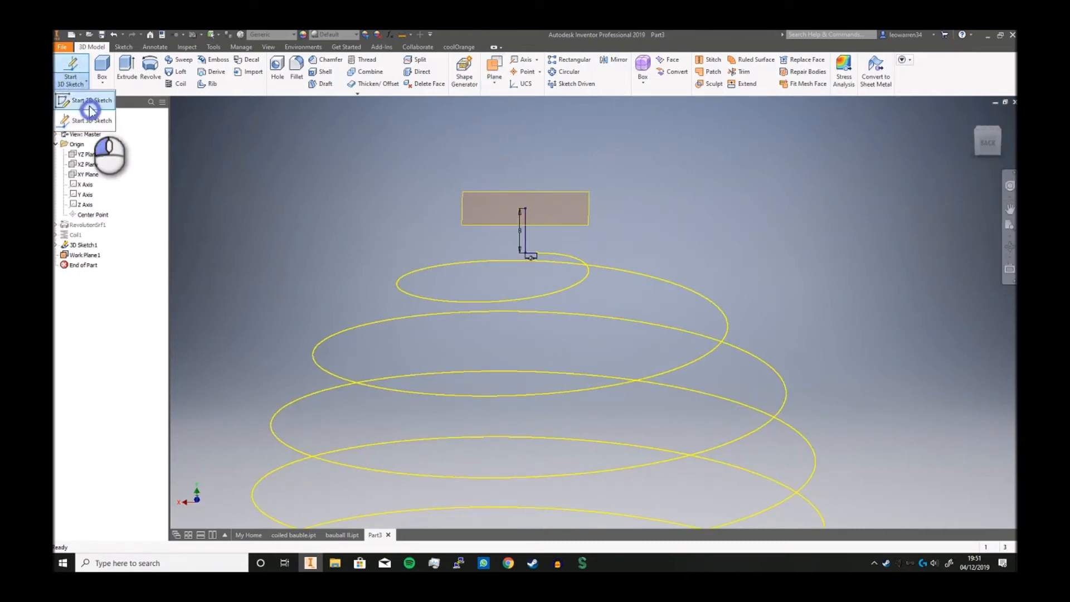
click(534, 194)
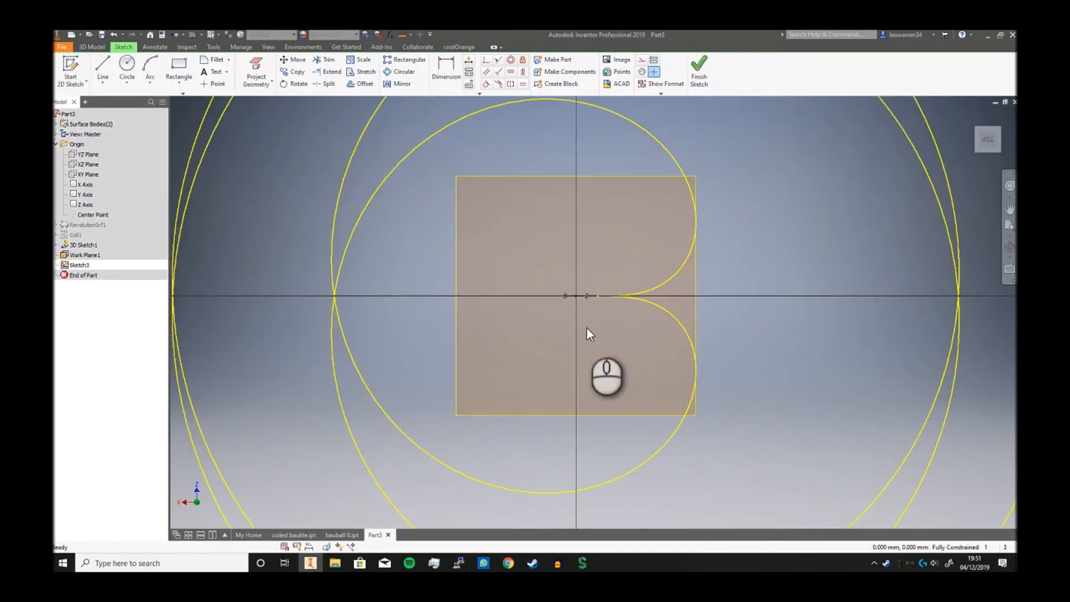
click(127, 63)
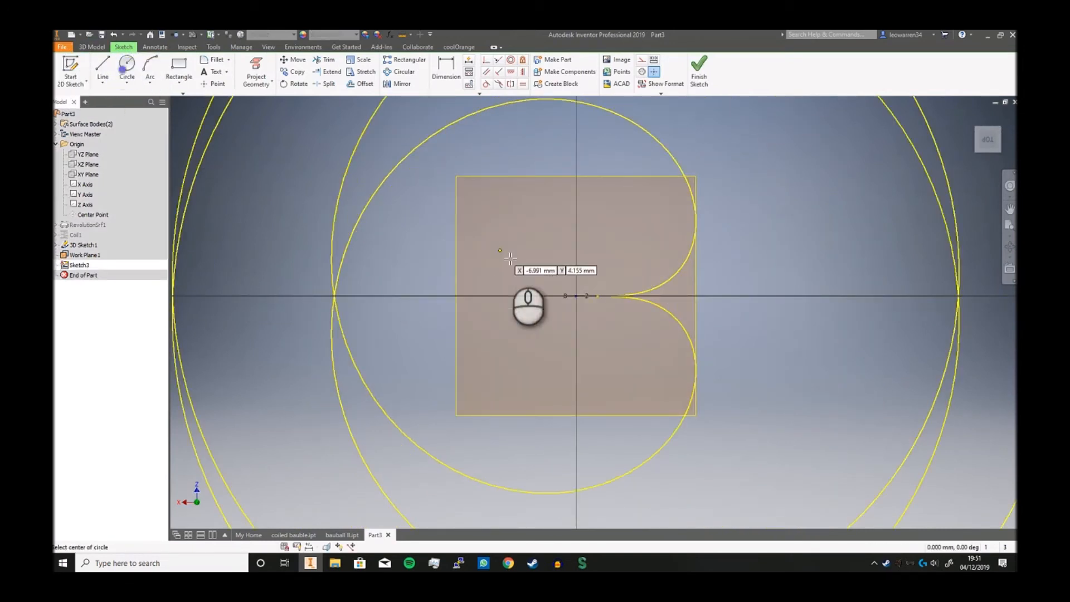
click(576, 297)
click(611, 310)
click(699, 70)
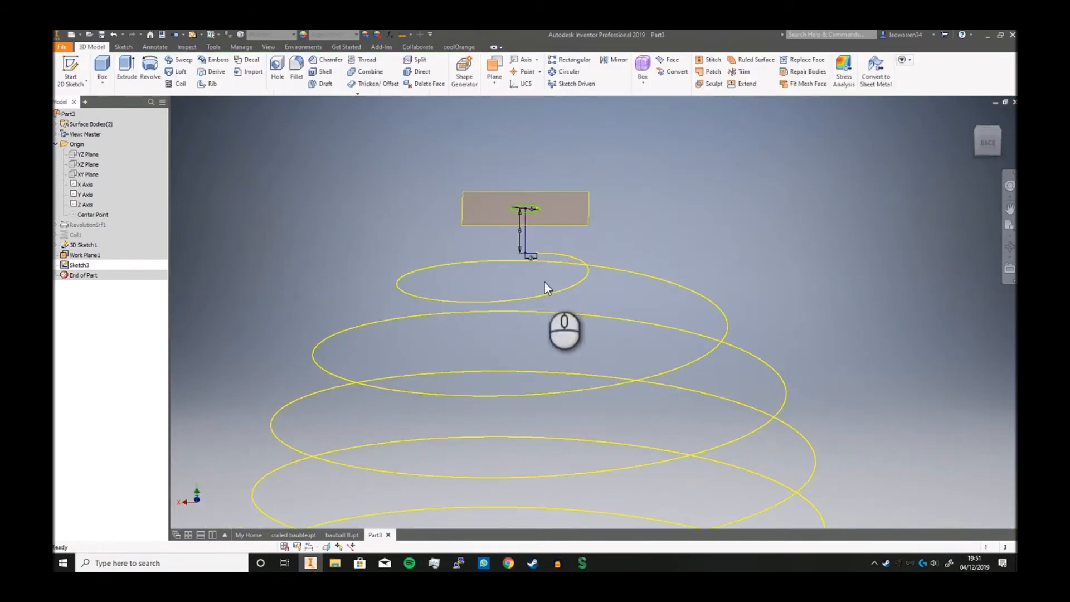
Step: Sweep the circle along the stem and coil curve as a solid, and hide the work plane above the stem
click(188, 60)
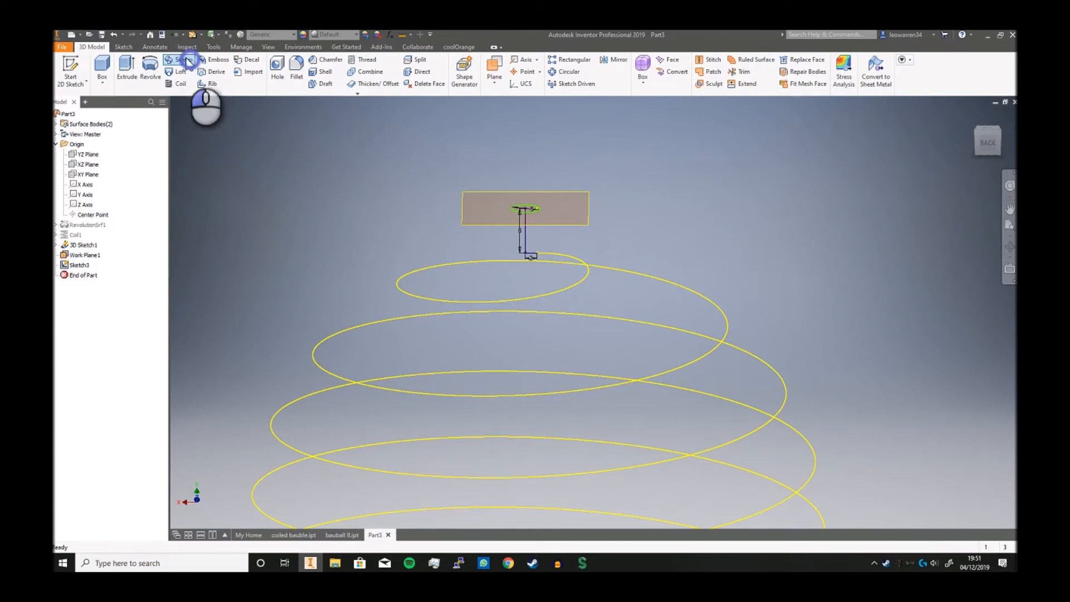
click(529, 252)
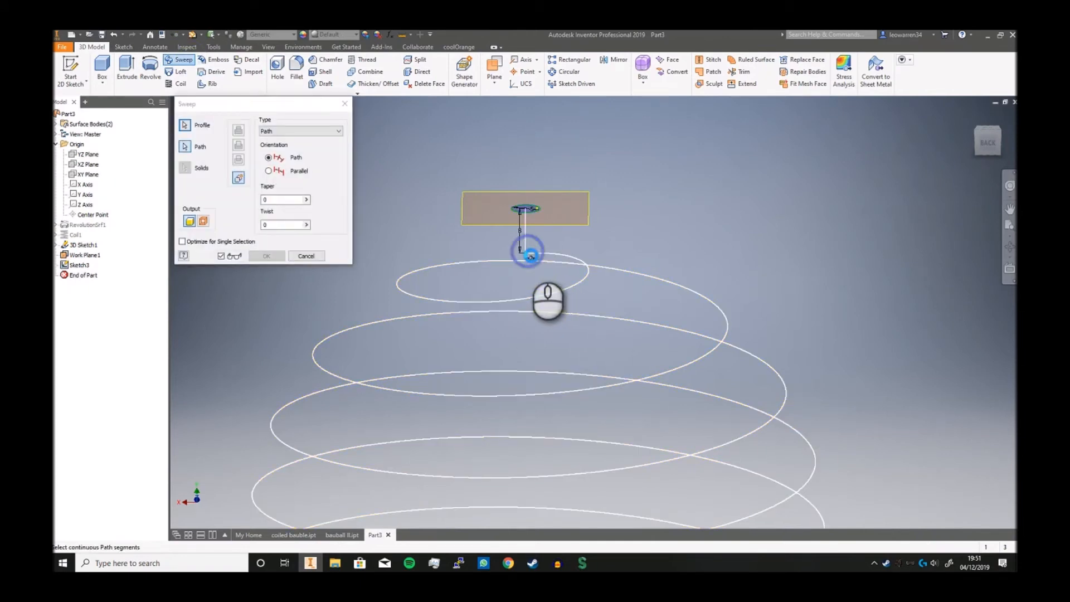
scroll(596, 329, up, 3)
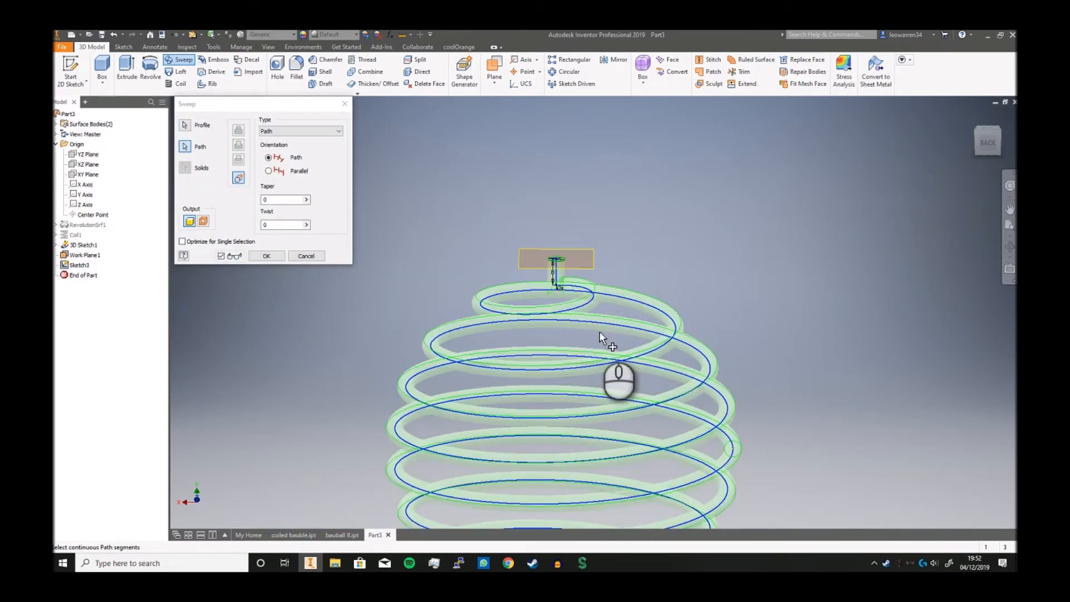
click(262, 256)
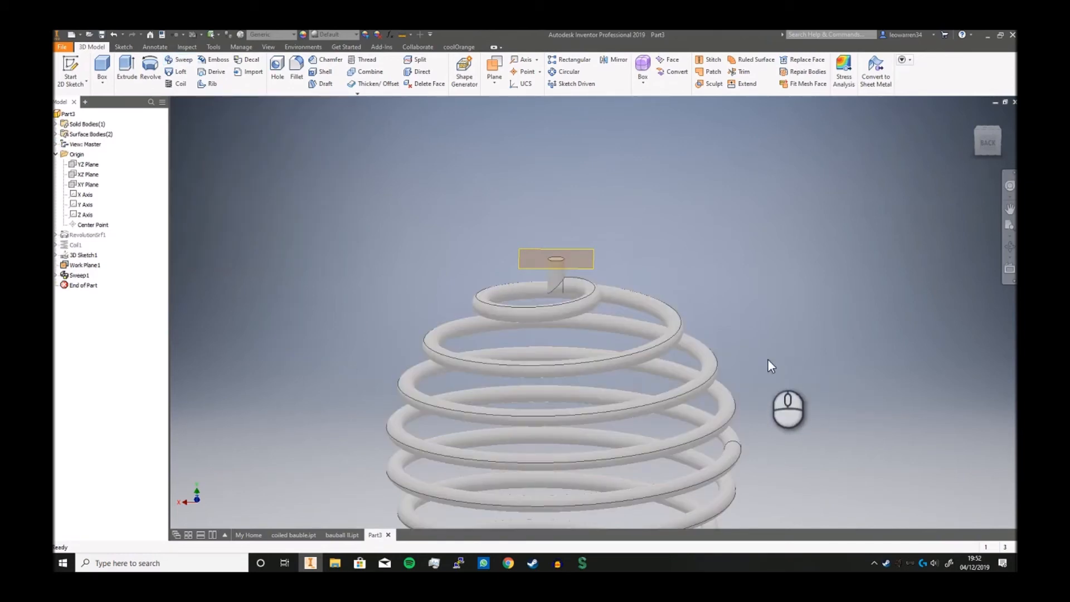
scroll(620, 342, down, 3)
scroll(674, 375, up, 4)
middle_drag(682, 388, 671, 227)
scroll(671, 227, down, 2)
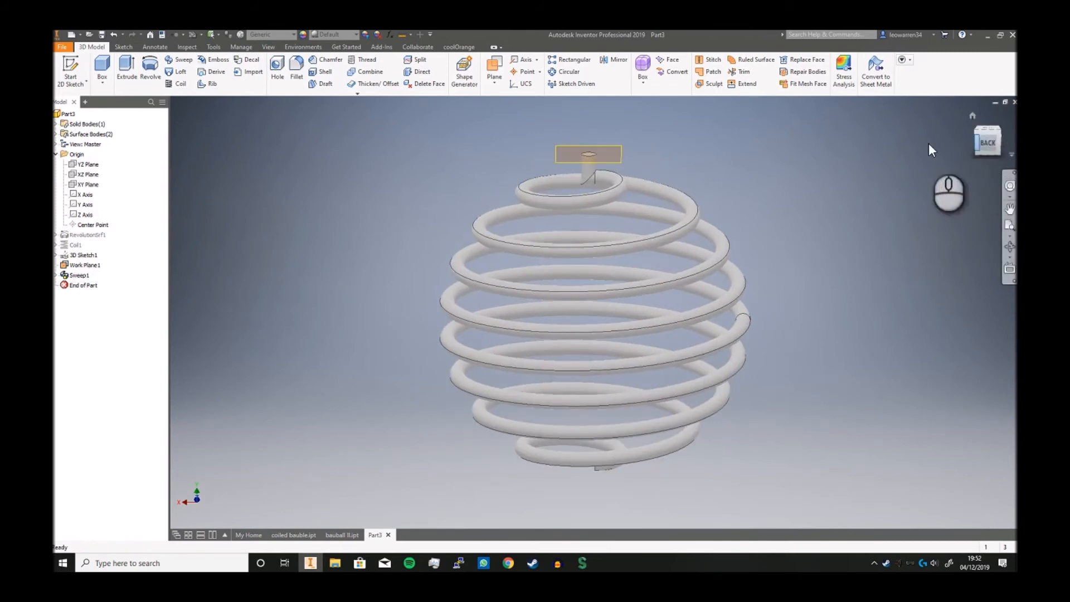
right_click(92, 265)
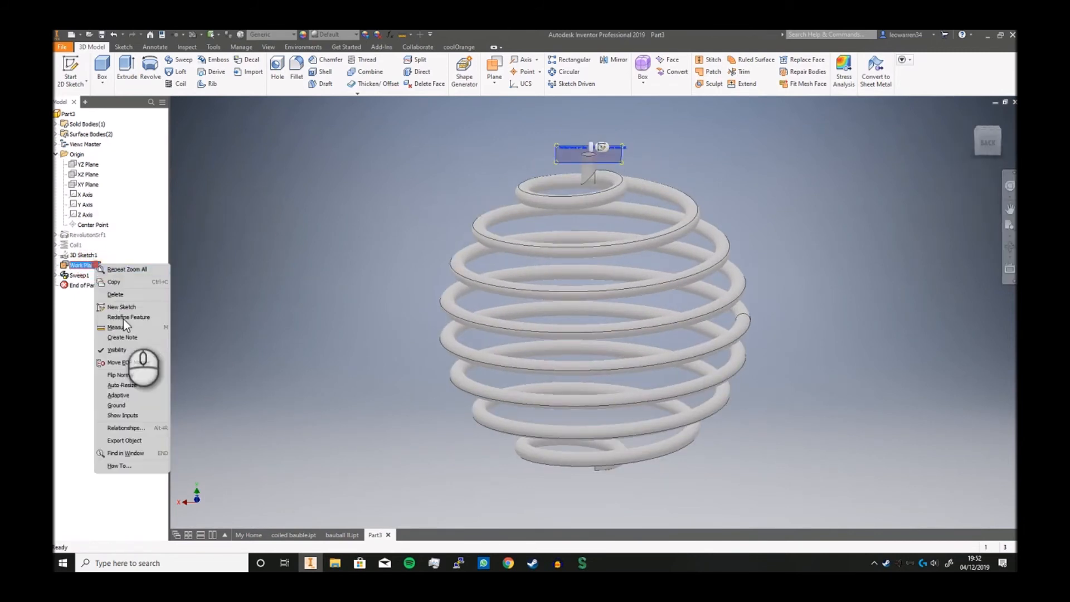
click(129, 350)
Step: Try to fillet the stem's top edge and the circular edge at the coil's lower end with a 2.5 mm radius
click(296, 66)
click(589, 153)
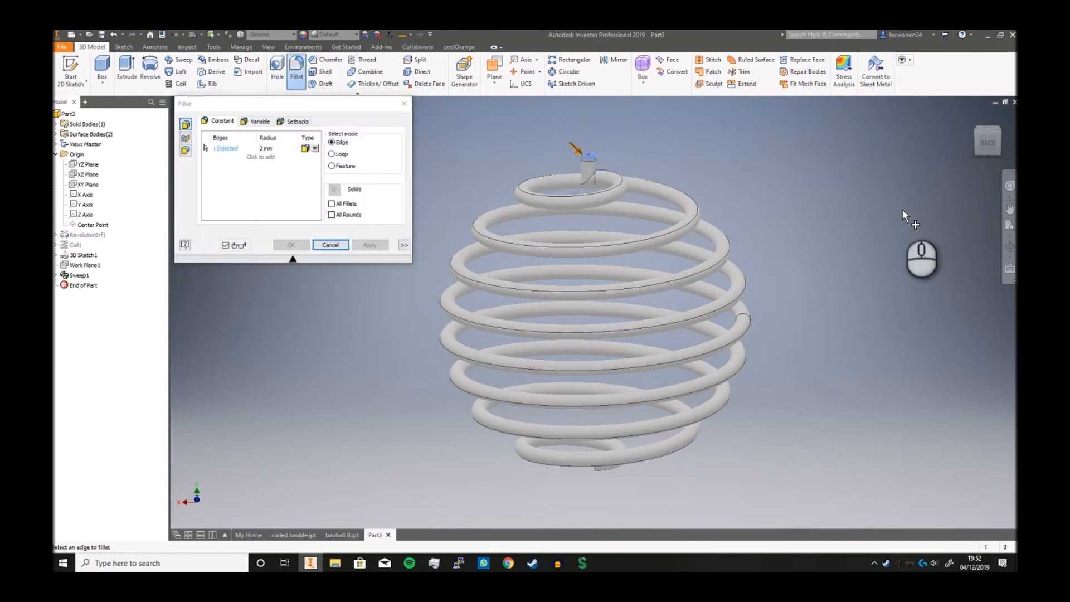
click(987, 145)
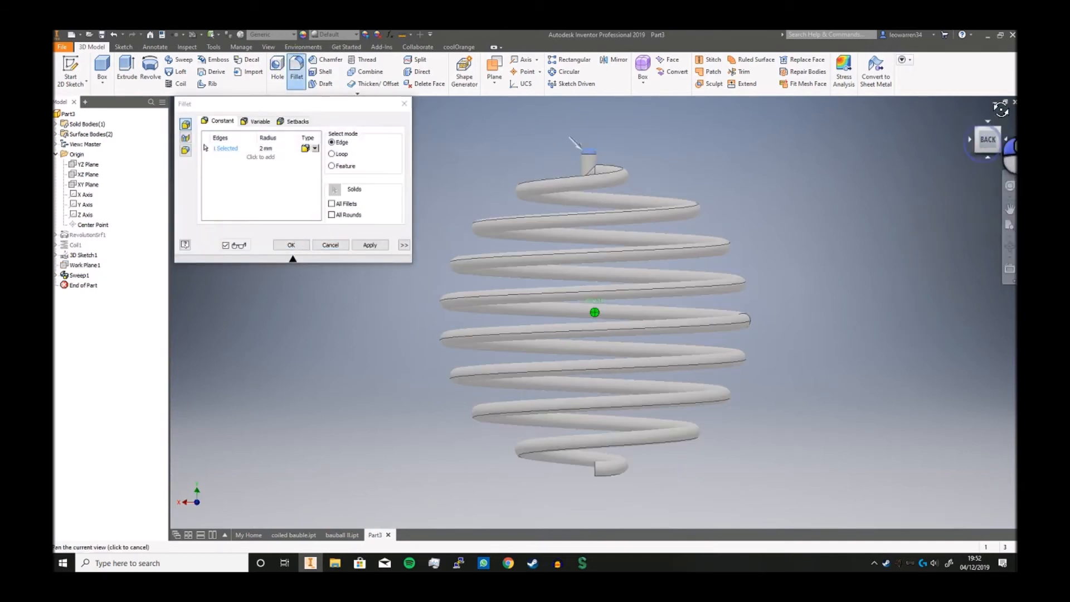
click(596, 470)
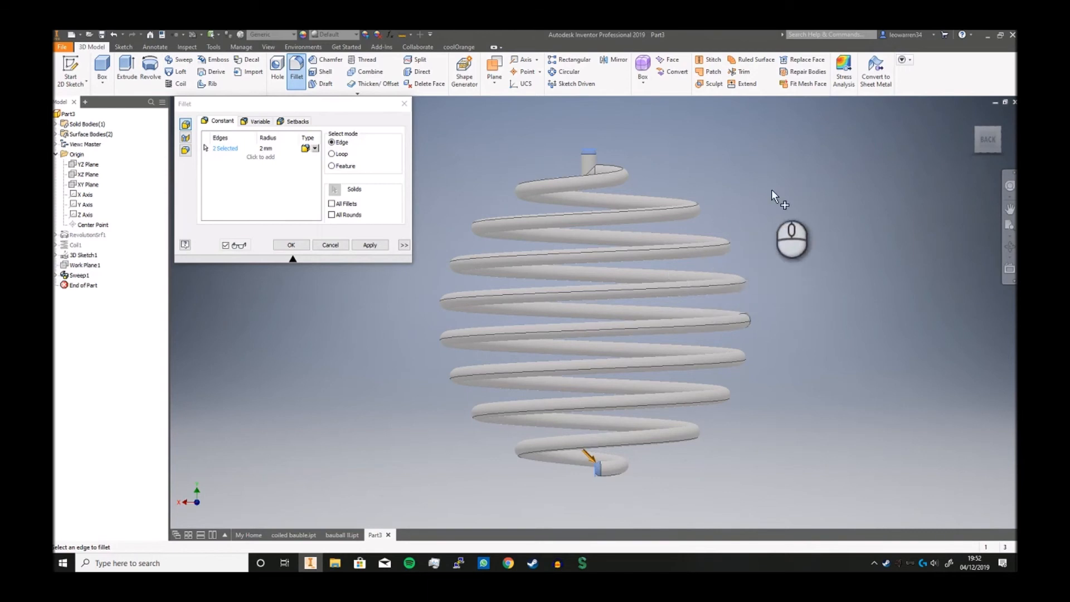
drag(971, 146, 974, 173)
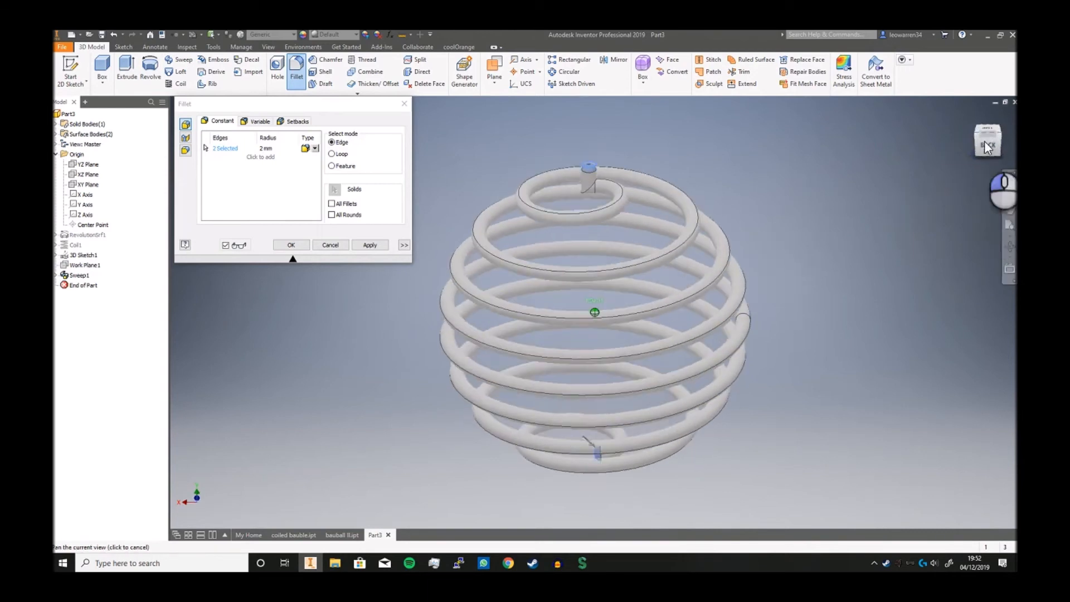
scroll(619, 184, up, 3)
click(266, 148)
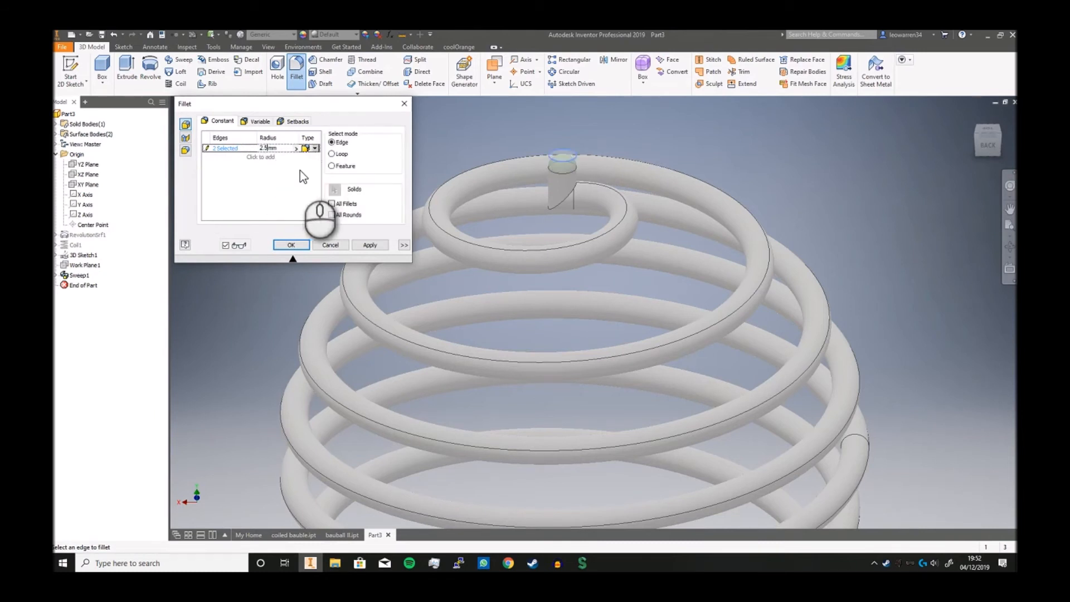
click(372, 245)
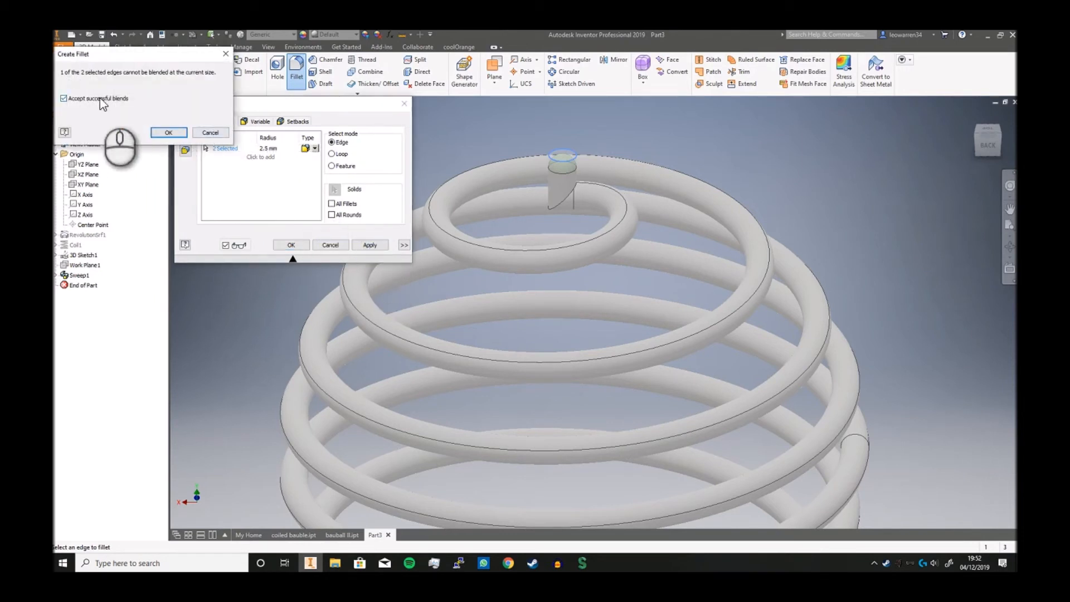
click(210, 133)
Step: Set the fillet radius to 2.3 mm, apply it to both selected end edges and close the fillet command
click(266, 147)
text(.3)
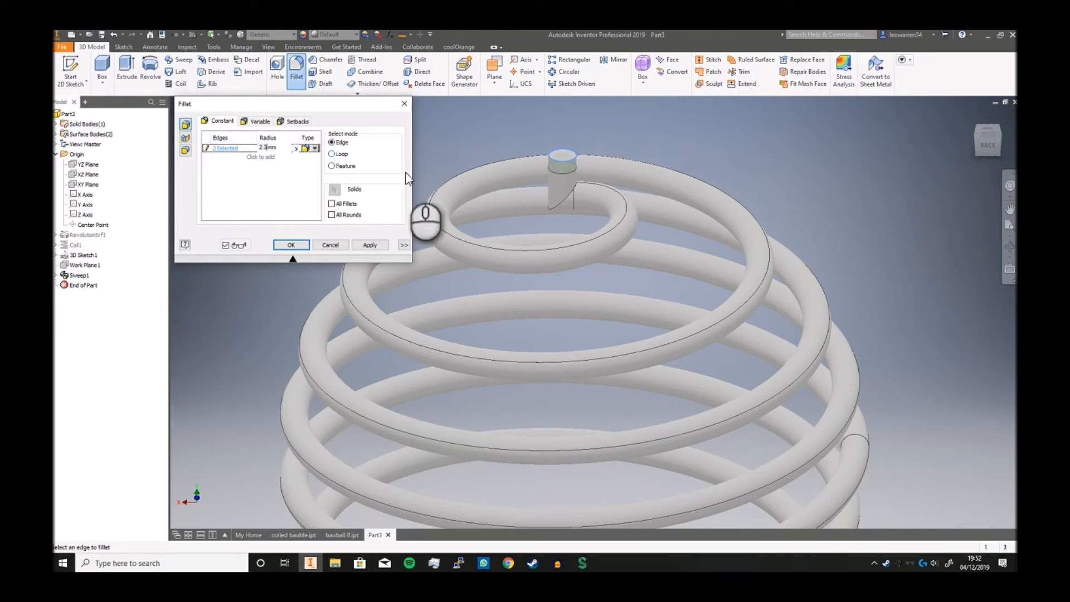
click(370, 244)
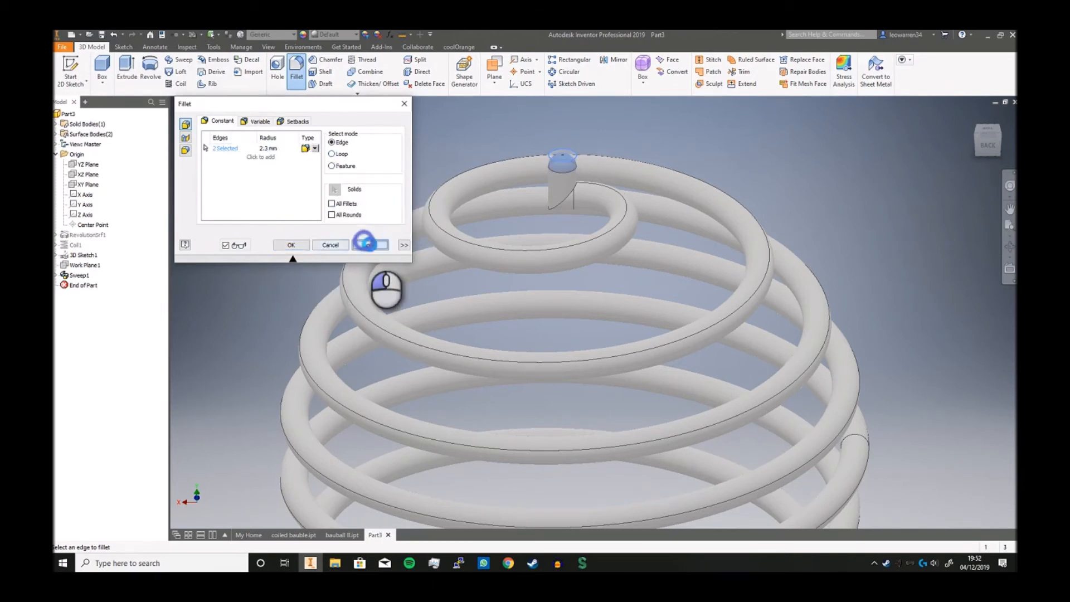
click(325, 249)
scroll(676, 274, down, 5)
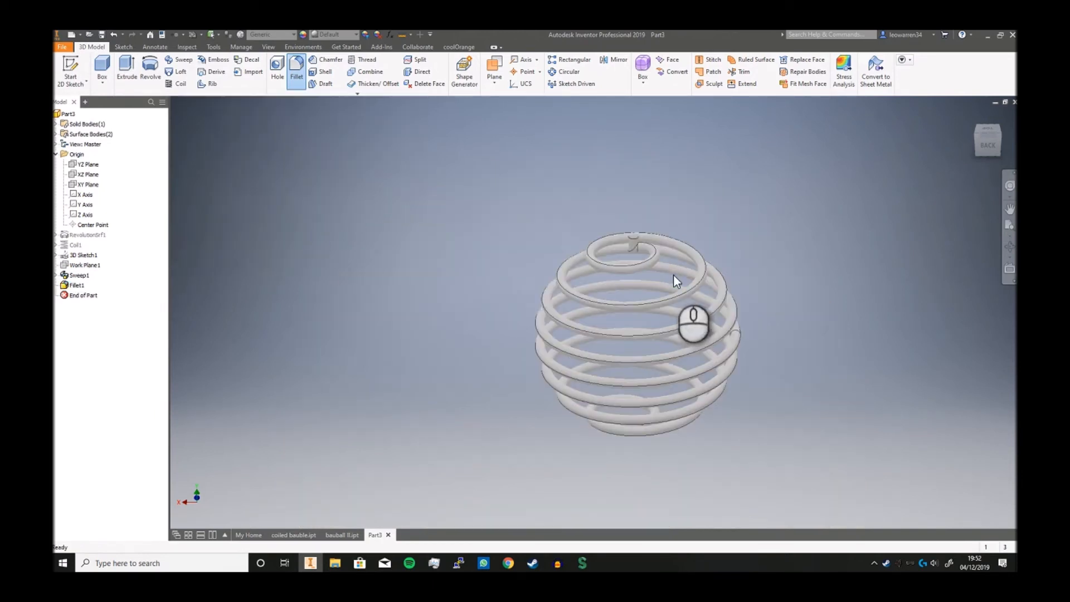
Step: Make the origin XY plane visible and start a new 2D sketch on it
mouse_move(991, 144)
mouse_down()
mouse_move(979, 139)
mouse_move(983, 151)
mouse_up()
scroll(583, 243, up, 10)
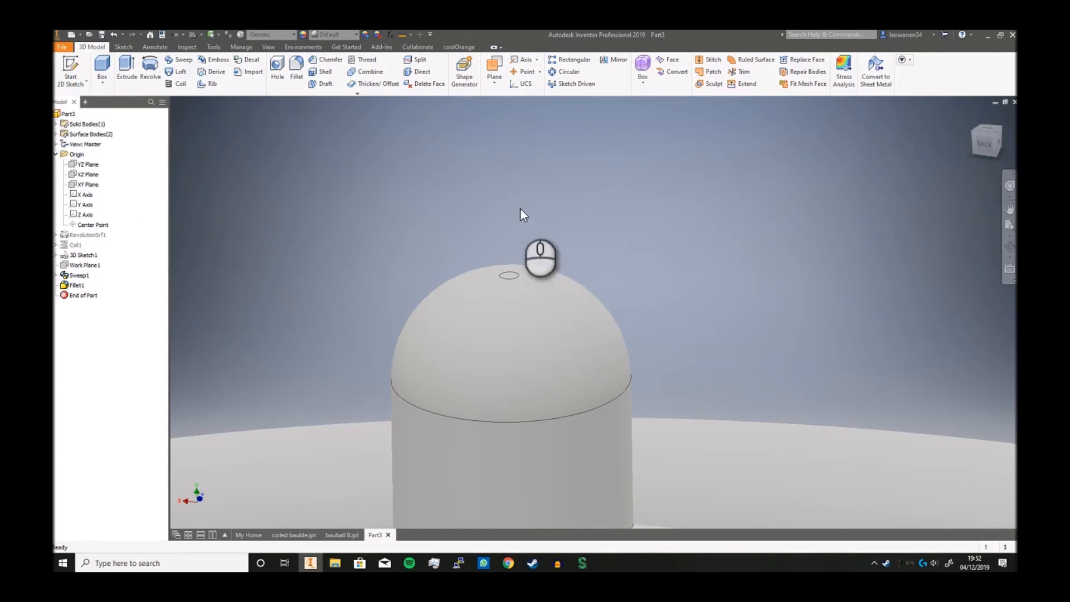
scroll(524, 211, down, 10)
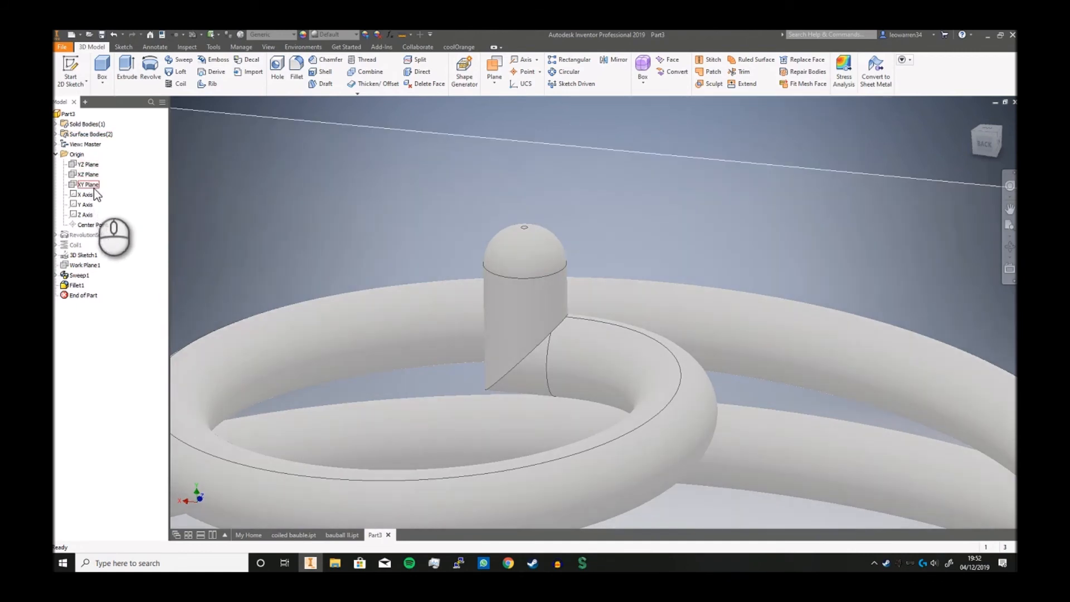
right_click(88, 184)
click(139, 247)
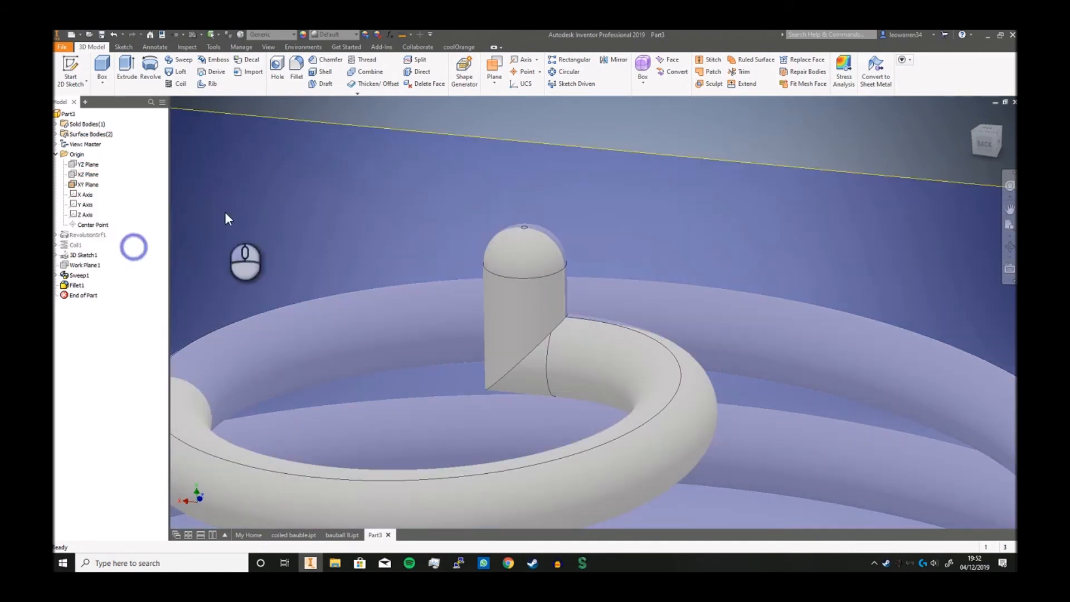
click(70, 65)
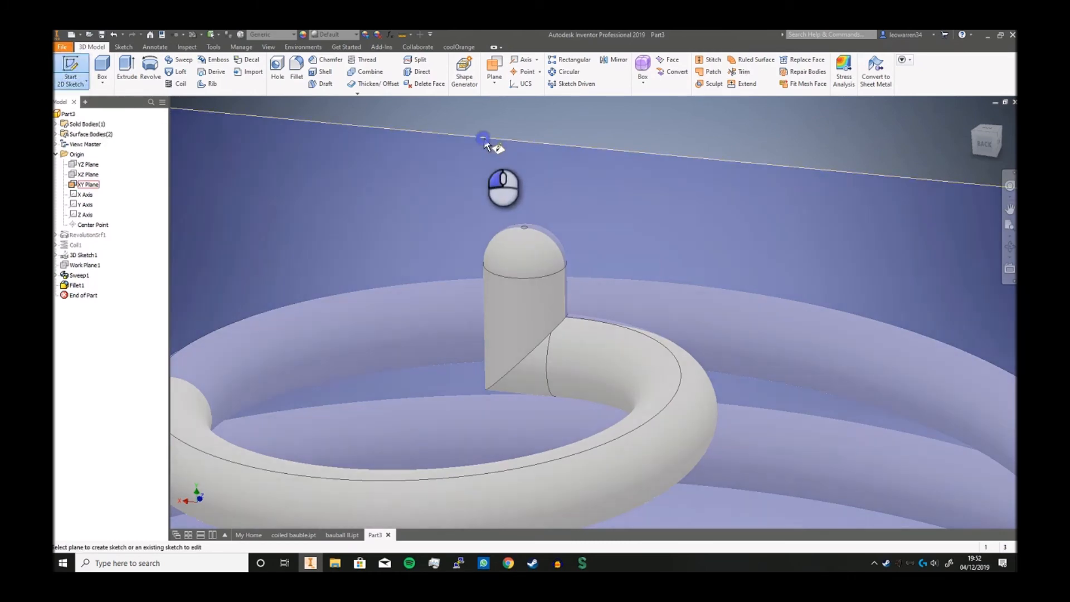
click(498, 147)
middle_drag(637, 139, 572, 327)
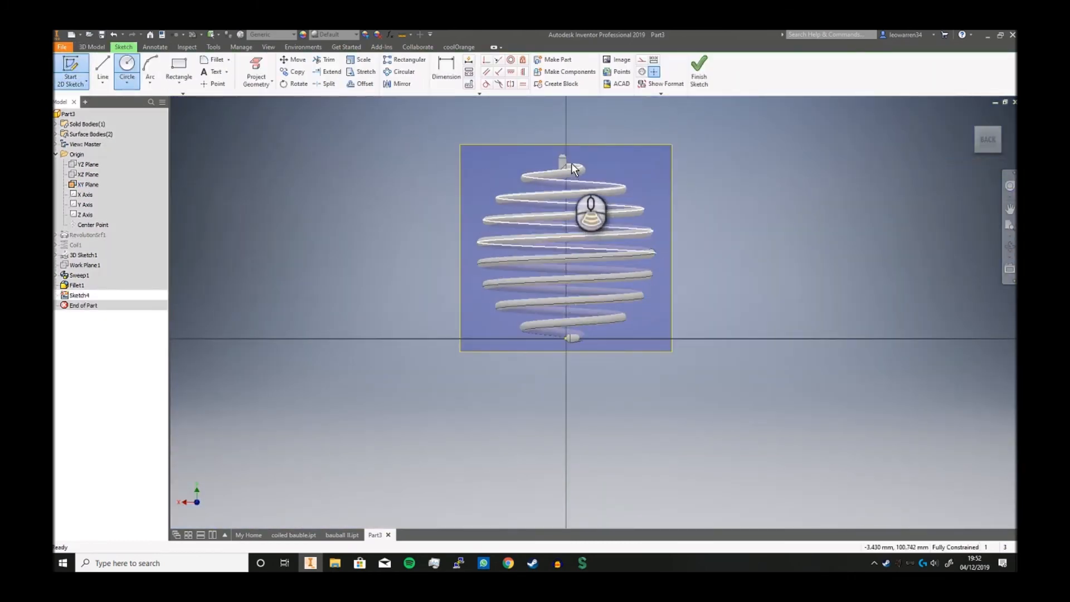
Step: Project the curved outline of the stem's rounded tip into the sketch
scroll(567, 148, up, 5)
middle_drag(566, 146, 537, 274)
click(96, 76)
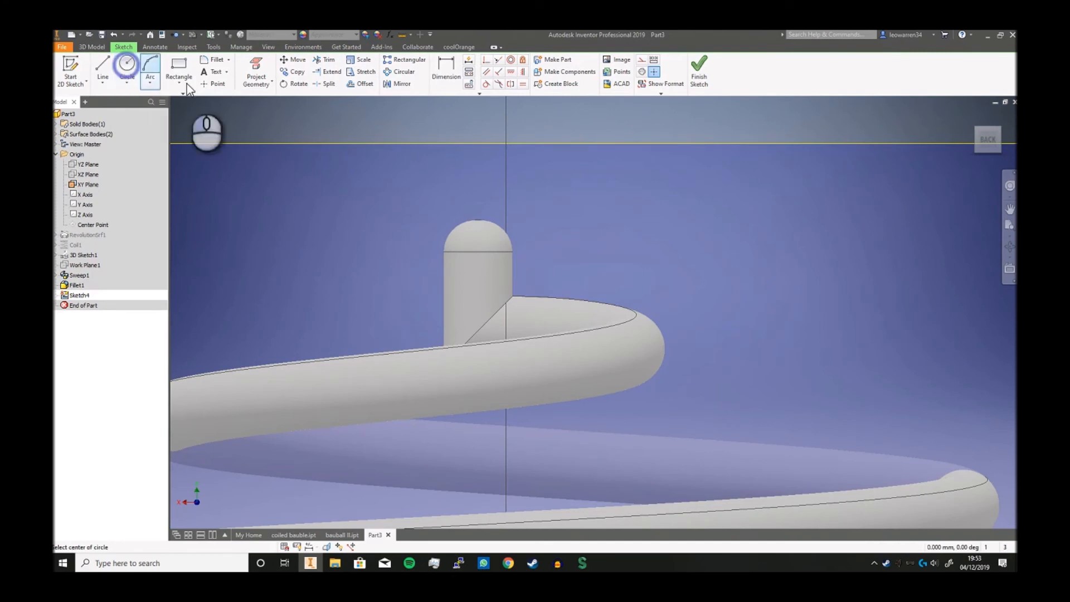
click(266, 79)
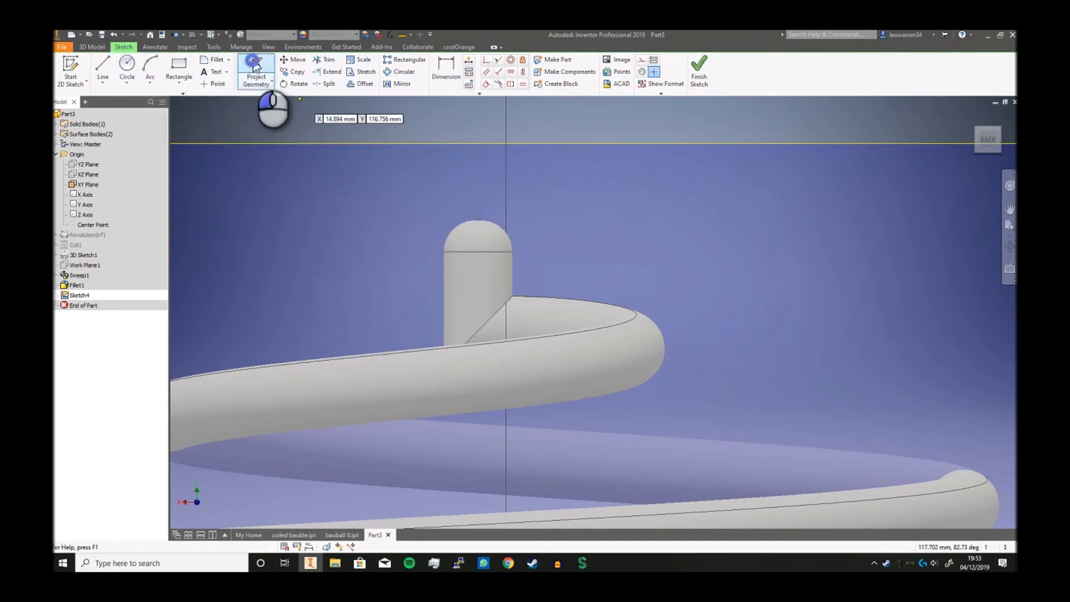
click(458, 225)
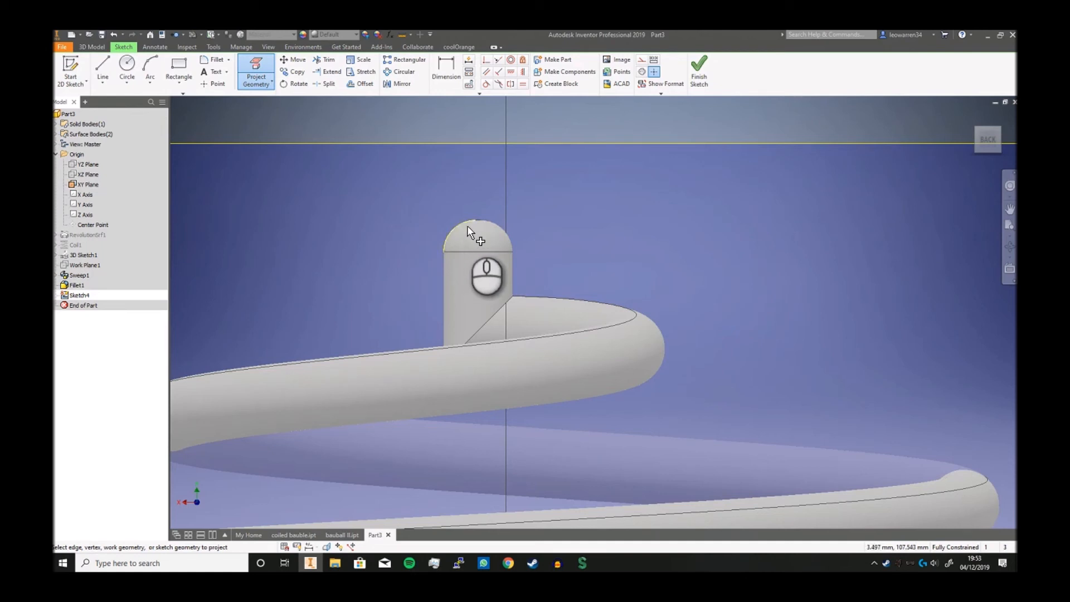
Step: Draw a 2 mm diameter circle on the stem tip, constrain it concentric with the projected arc, and finish the sketch
click(127, 64)
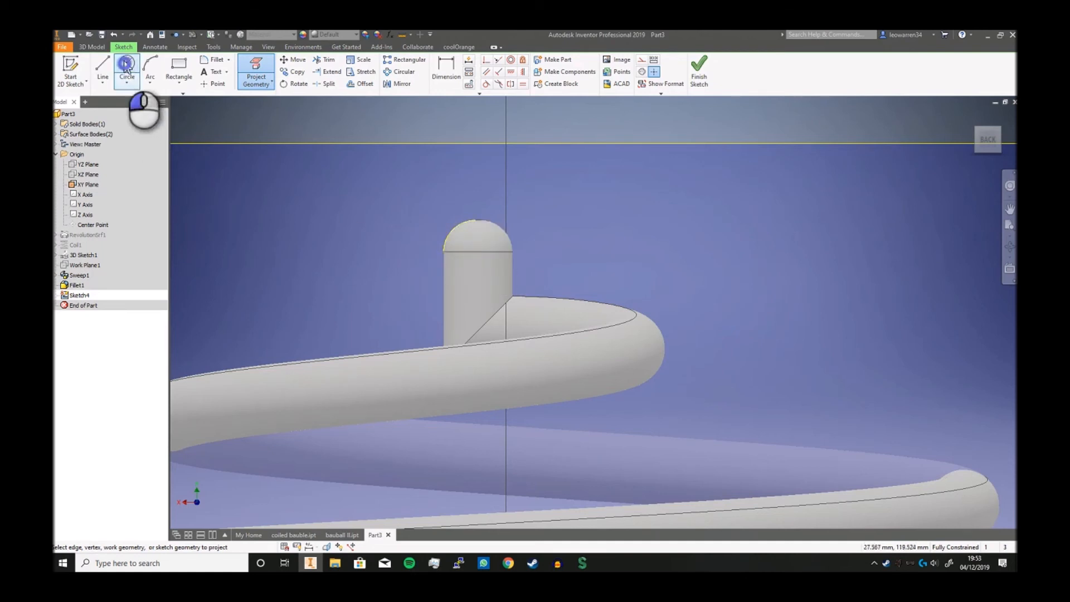
click(476, 244)
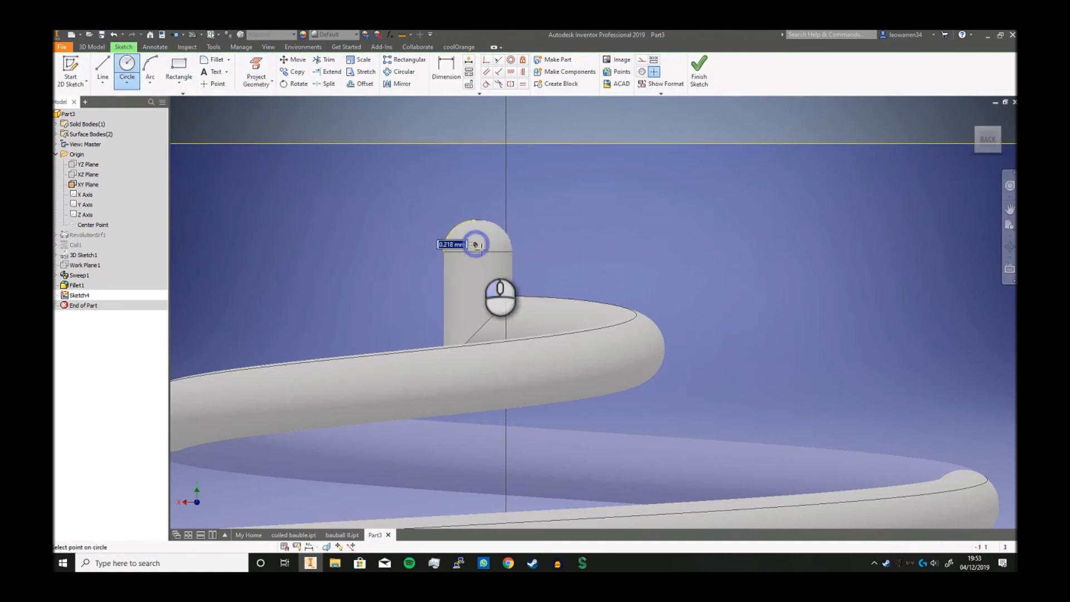
key(Return)
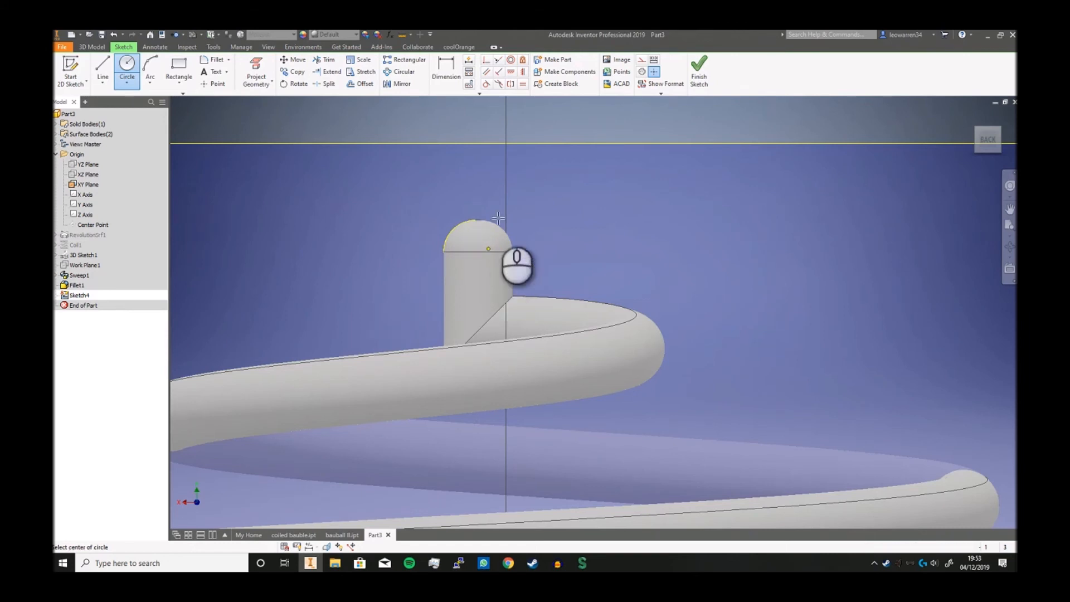
right_click(445, 121)
click(484, 120)
click(510, 60)
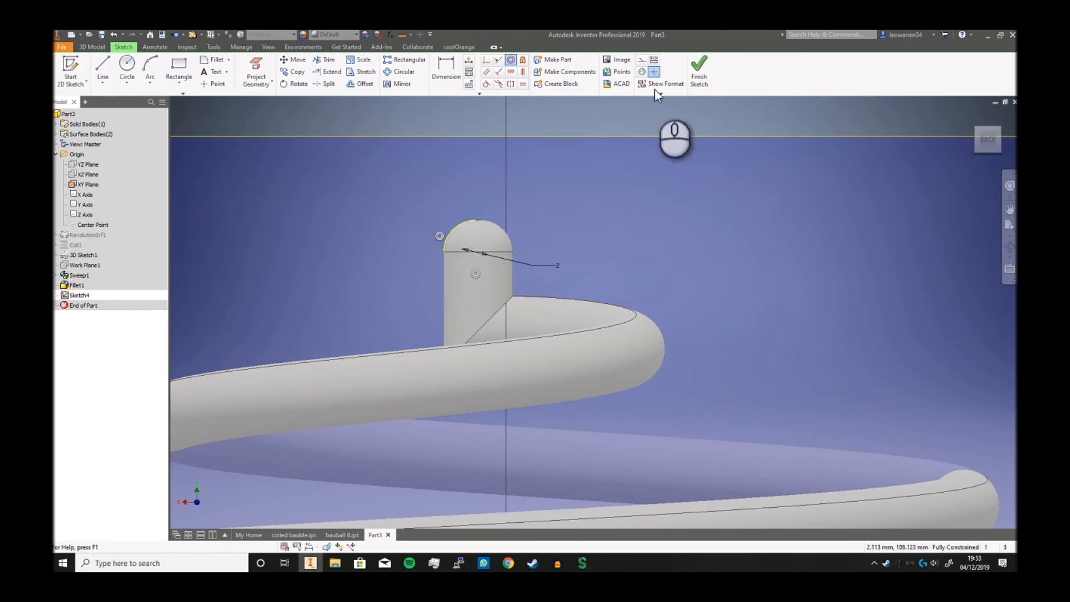
click(700, 73)
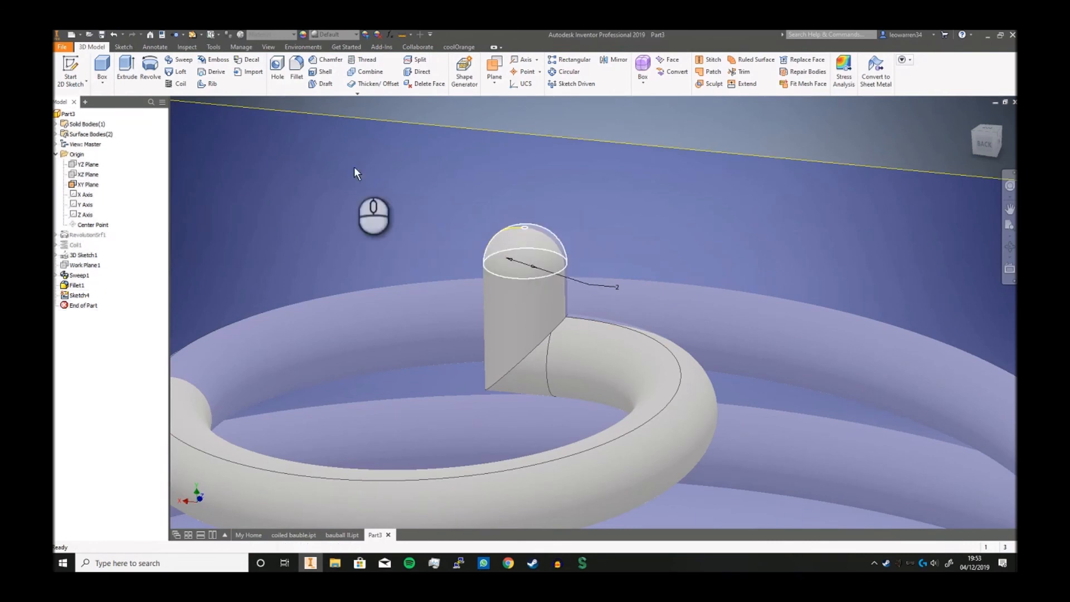
Step: Cut-extrude the circle symmetrically over a 10 mm distance to make a hanging hole through the stem tip
click(127, 67)
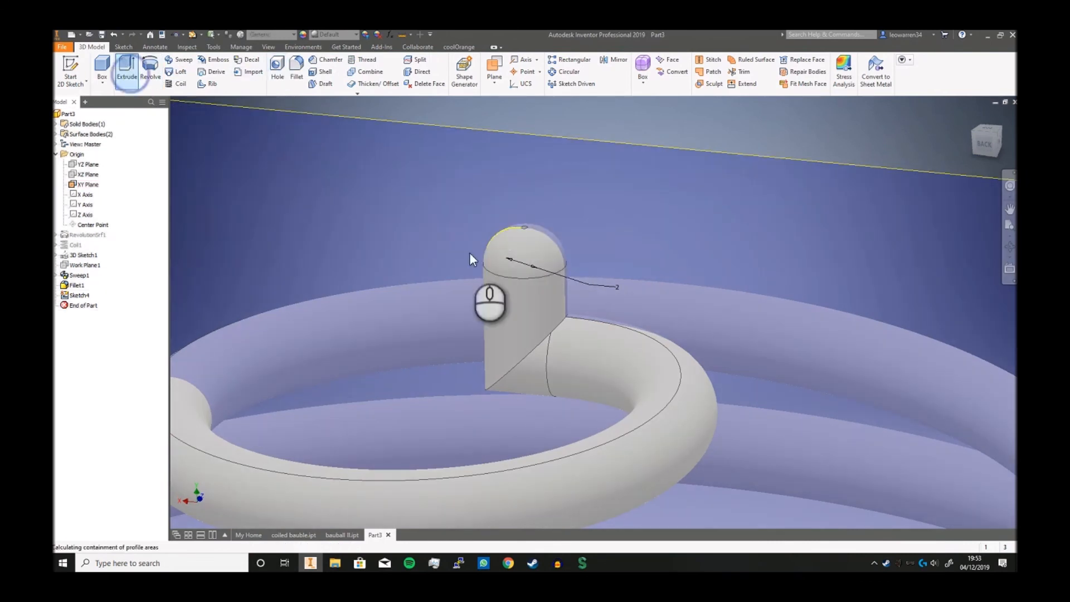
click(247, 157)
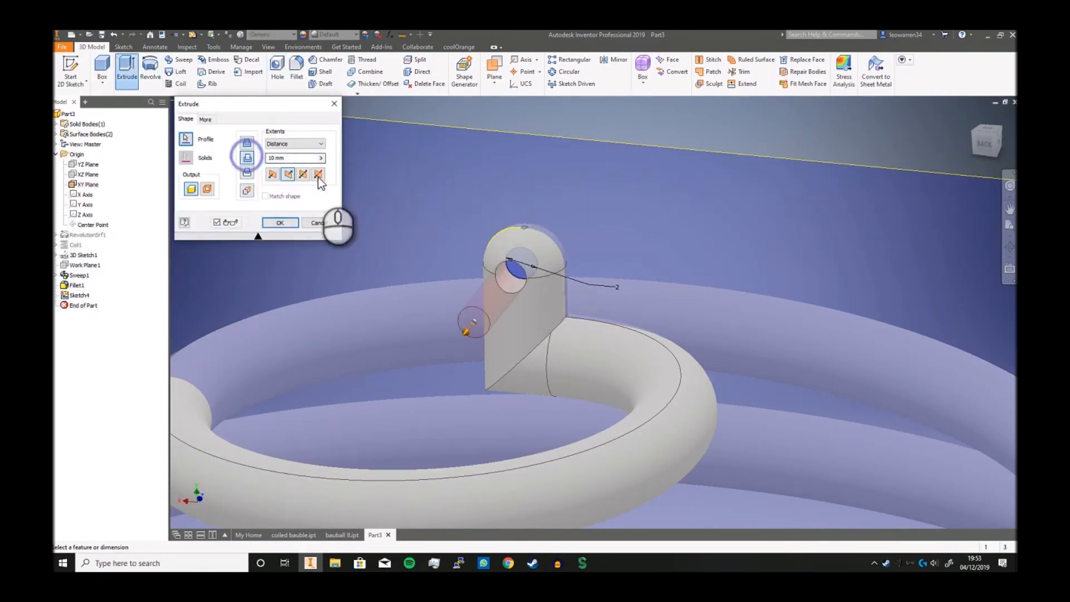
click(303, 174)
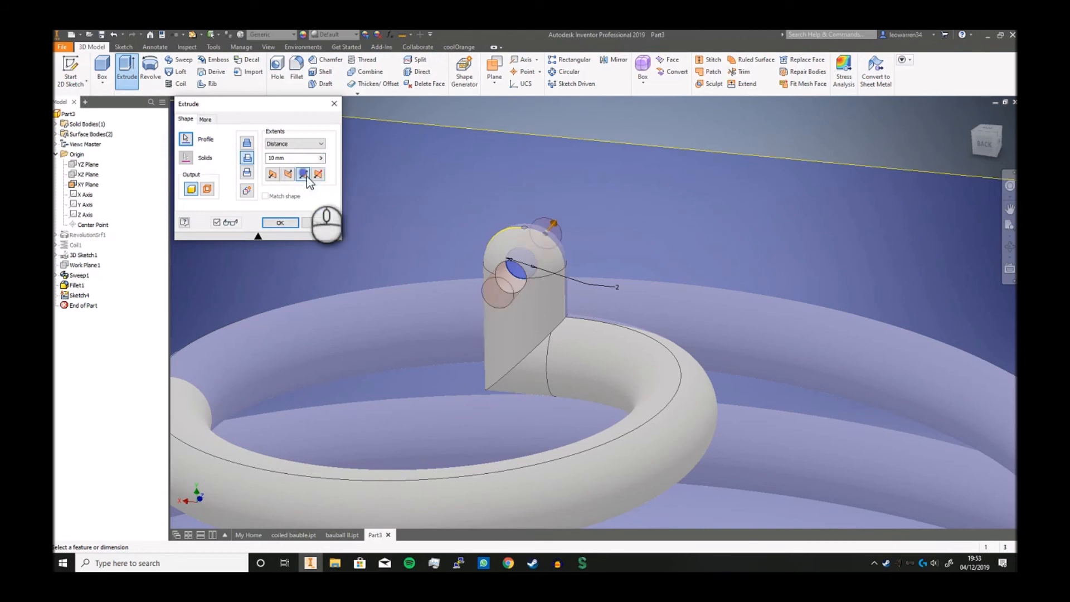
click(275, 223)
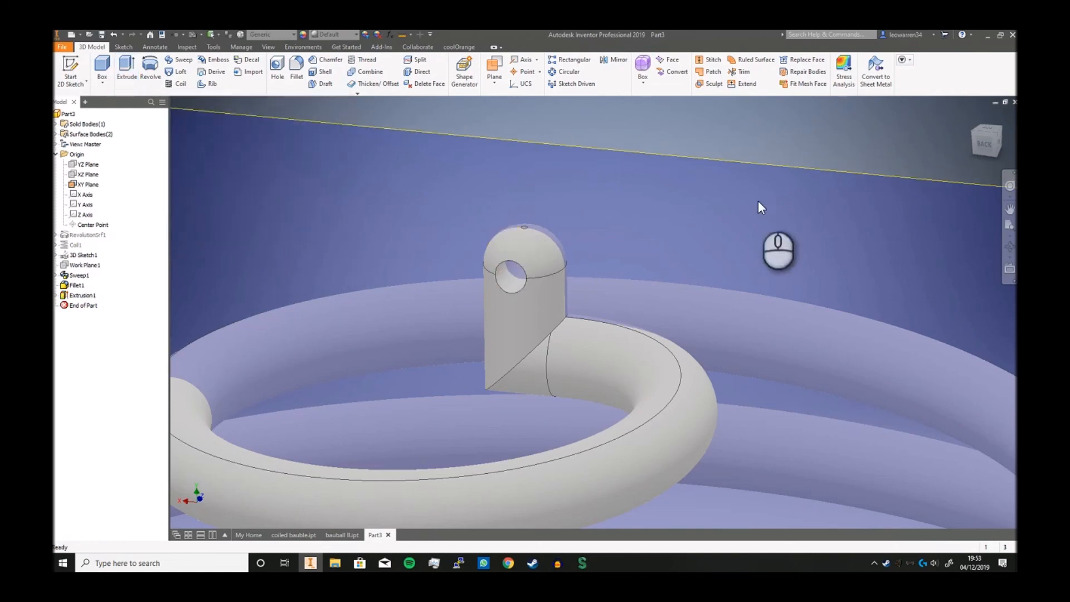
Step: Hide the origin XY plane
scroll(673, 167, down, 5)
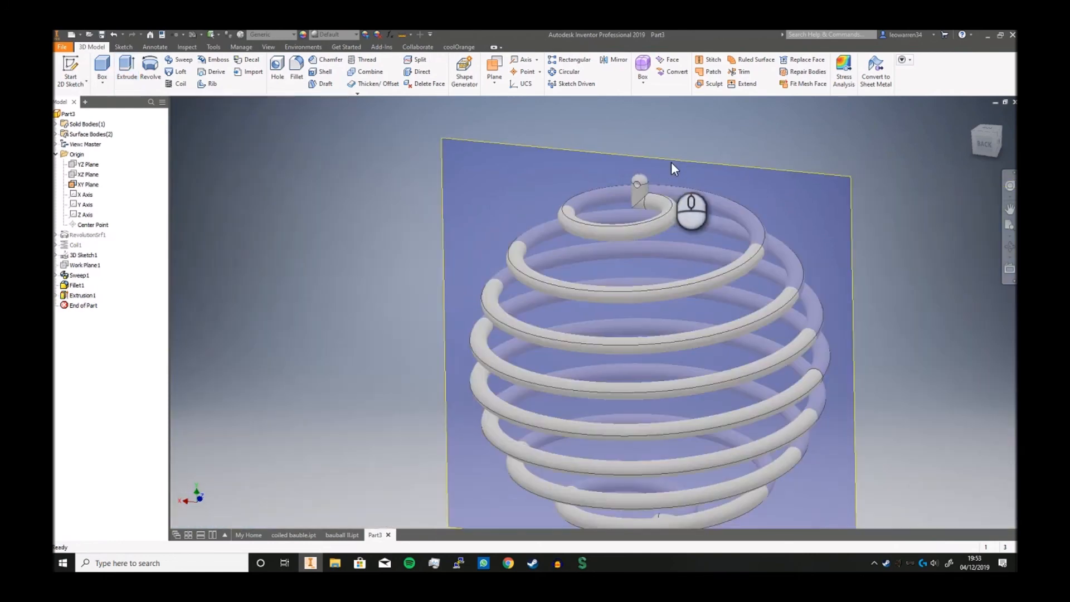
click(88, 184)
right_click(88, 190)
click(139, 245)
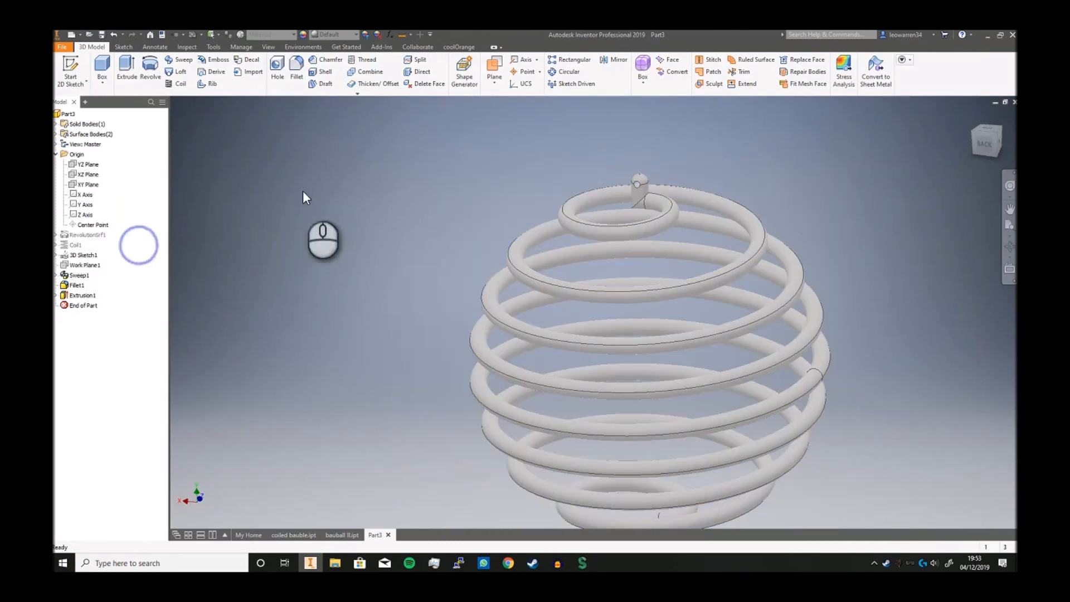
Step: Assign the Silver material from the Inventor Material Library to the bauble
click(268, 48)
click(263, 35)
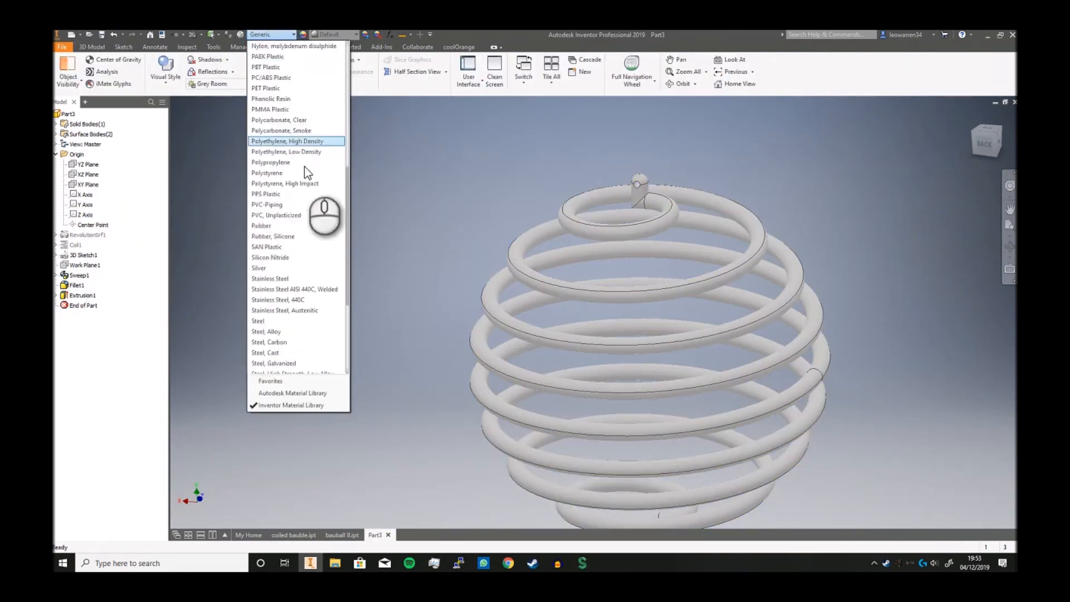
scroll(312, 243, down, 3)
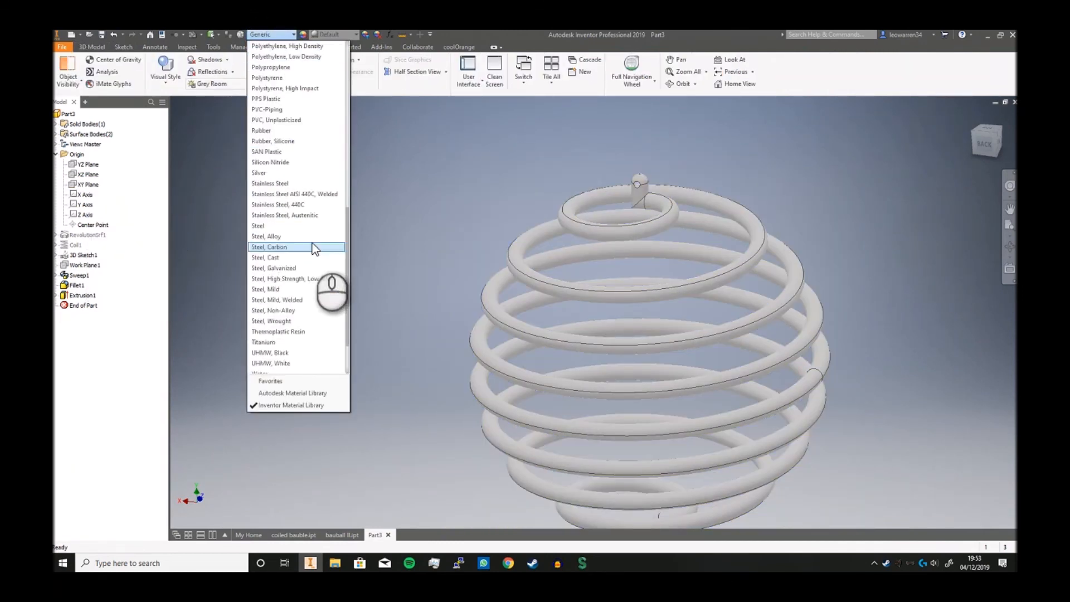
click(270, 173)
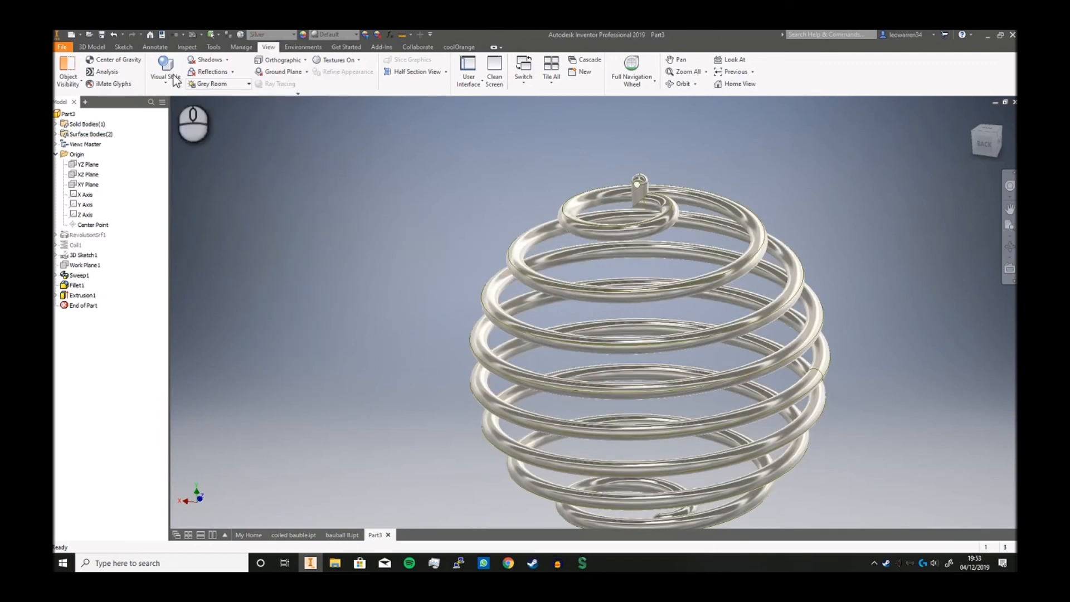
Step: Set the visual style to Realistic and show the whole bauble from the front
click(150, 86)
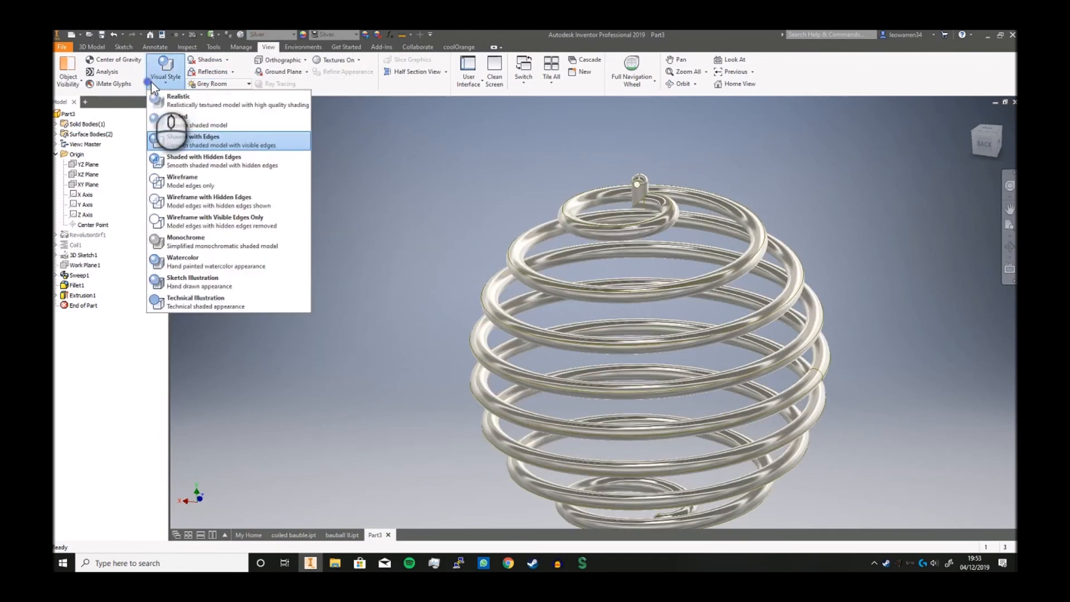
click(202, 102)
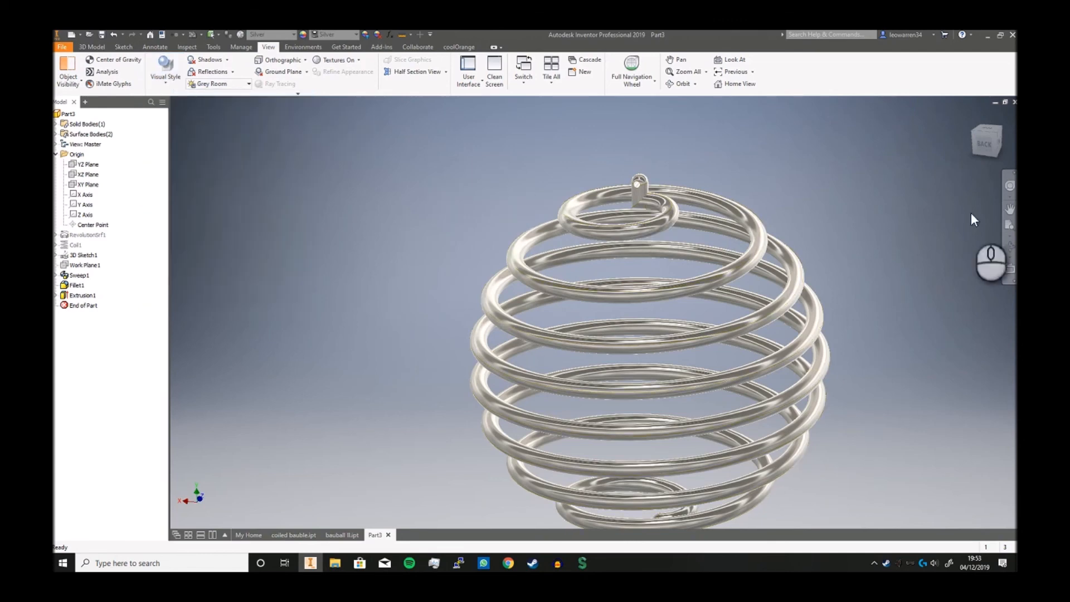
drag(987, 146, 914, 233)
scroll(912, 226, up, 3)
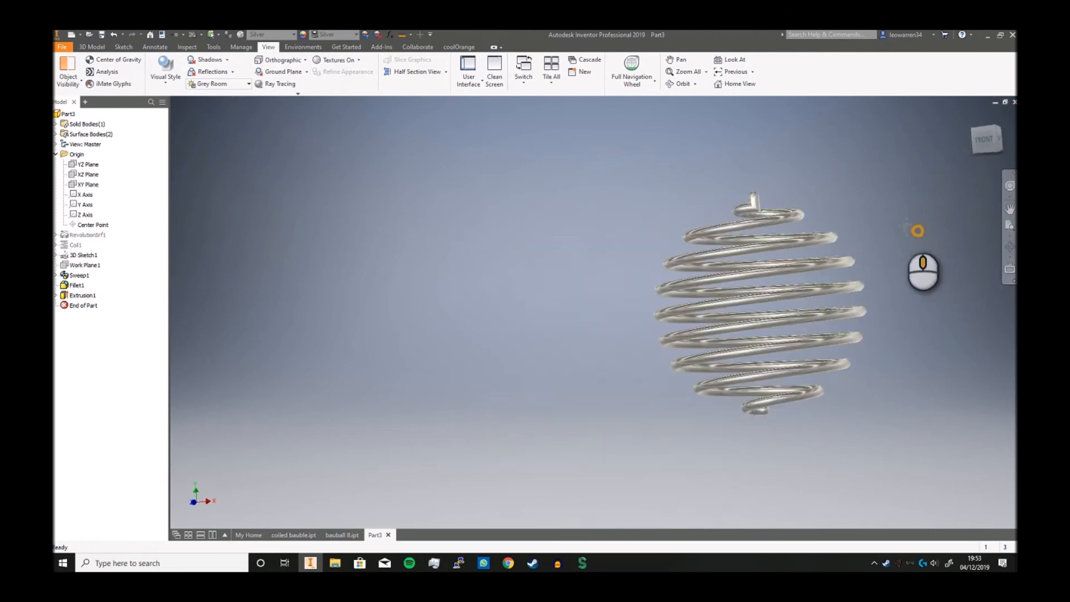
middle_drag(915, 229, 832, 213)
mouse_move(984, 137)
mouse_down()
mouse_move(966, 182)
mouse_move(986, 204)
mouse_move(988, 144)
mouse_up()
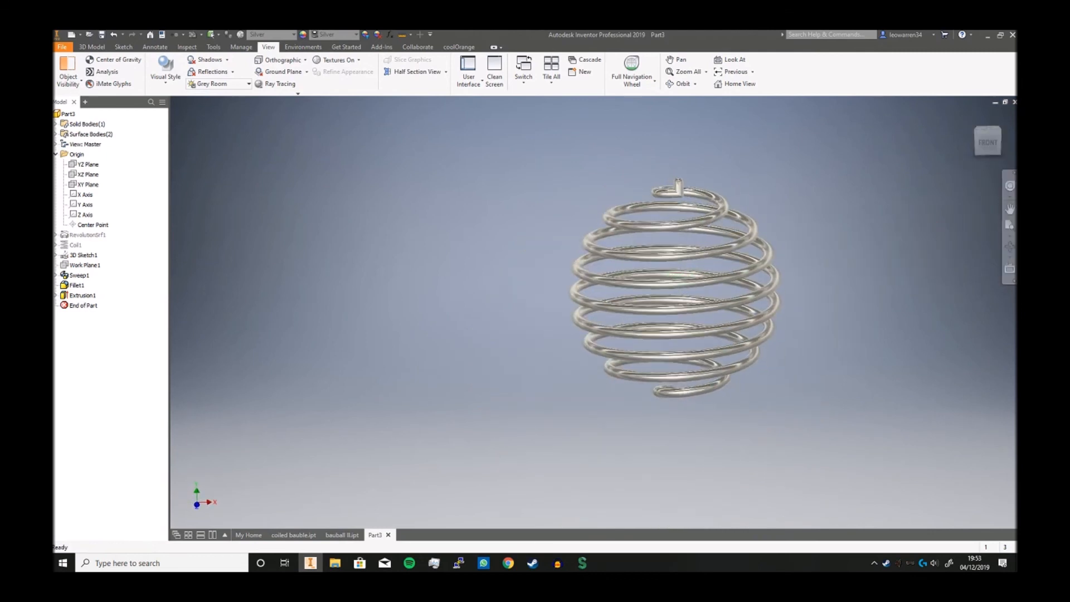